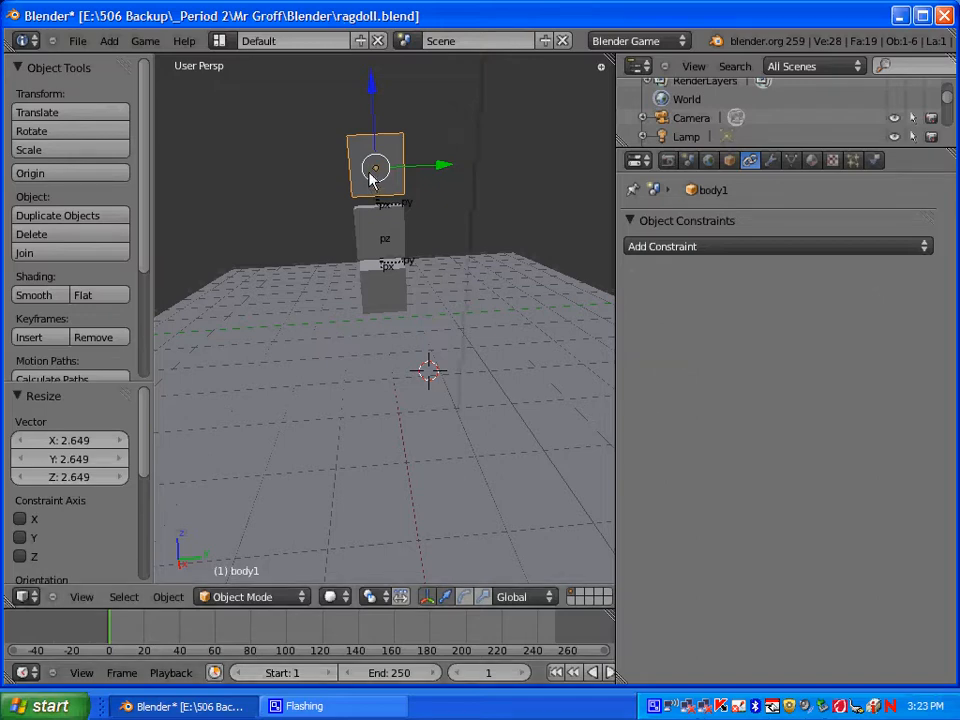
- Duplicate the top body block and move the copy about -1.387 along Y, placing it beside the original
key("shift+d")
right_click(371, 180)
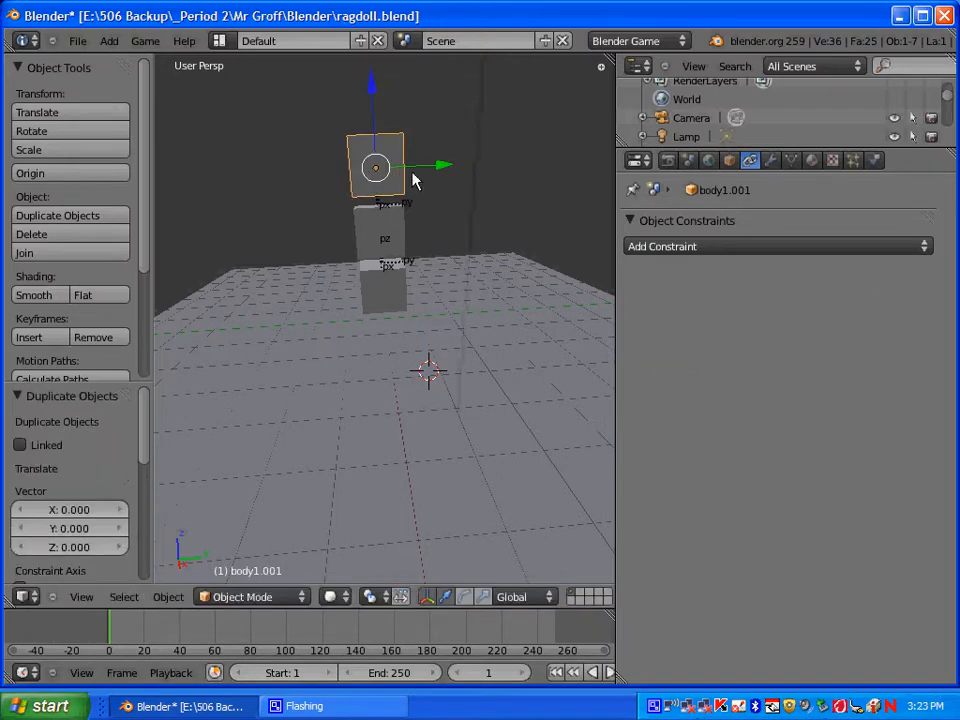
left_click_drag(441, 167, 386, 167)
scroll(372, 178, "up", 1)
mouse_move(372, 178)
middle_mouse_down()
mouse_move(366, 148)
mouse_move(384, 191)
mouse_move(378, 160)
middle_mouse_up()
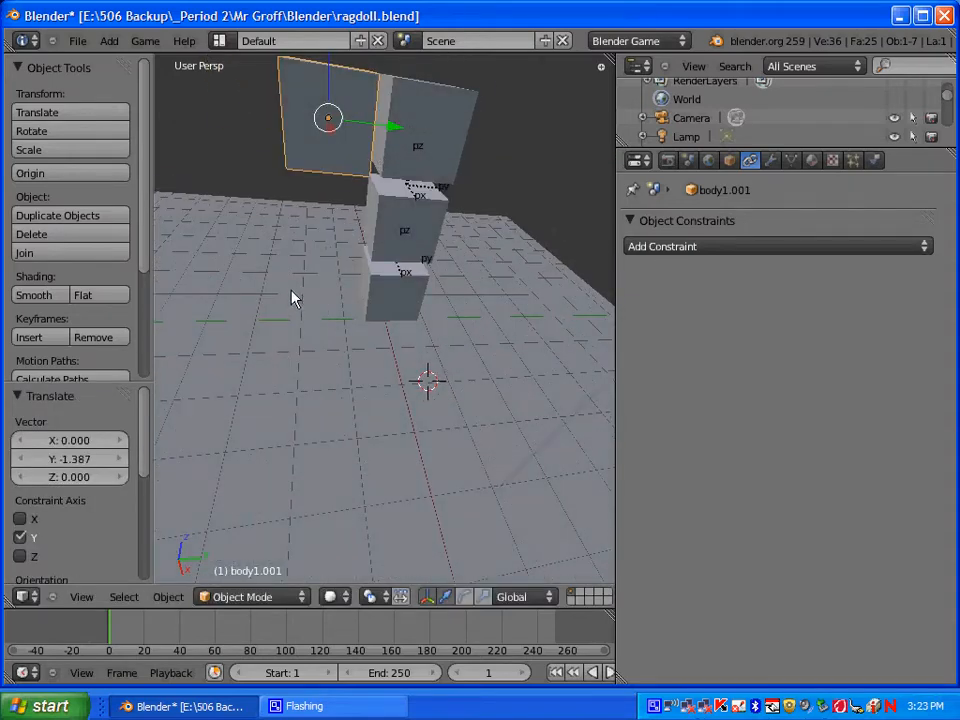
scroll(296, 290, "down", 2)
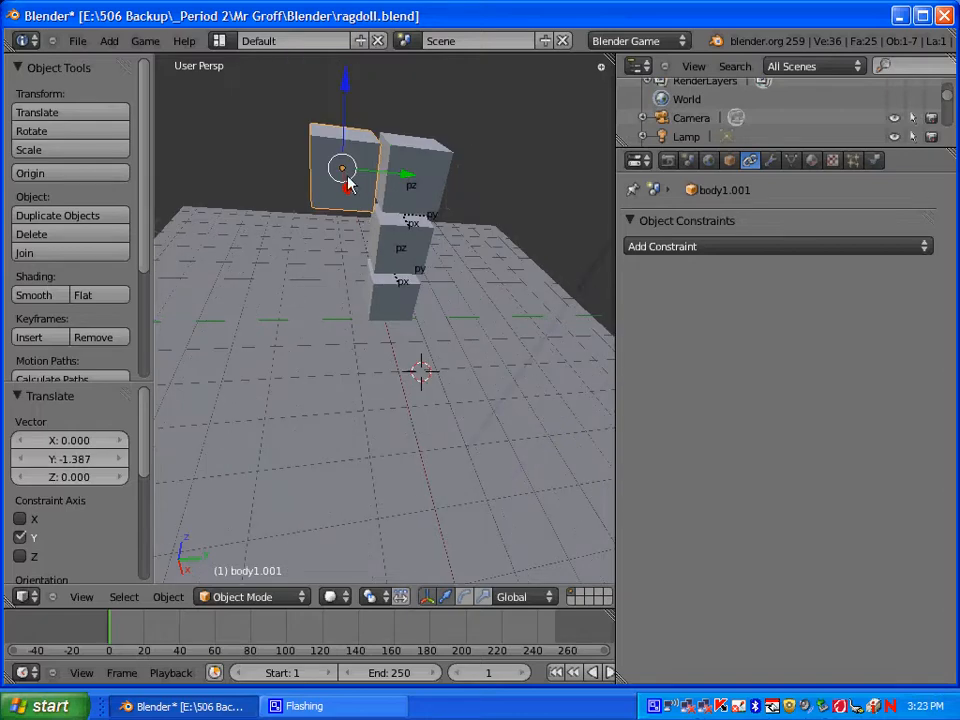
- Snap the 3D cursor to the copied block and flatten the block along Z to a scale factor of about 0.248
key("shift+s")
left_click(352, 221)
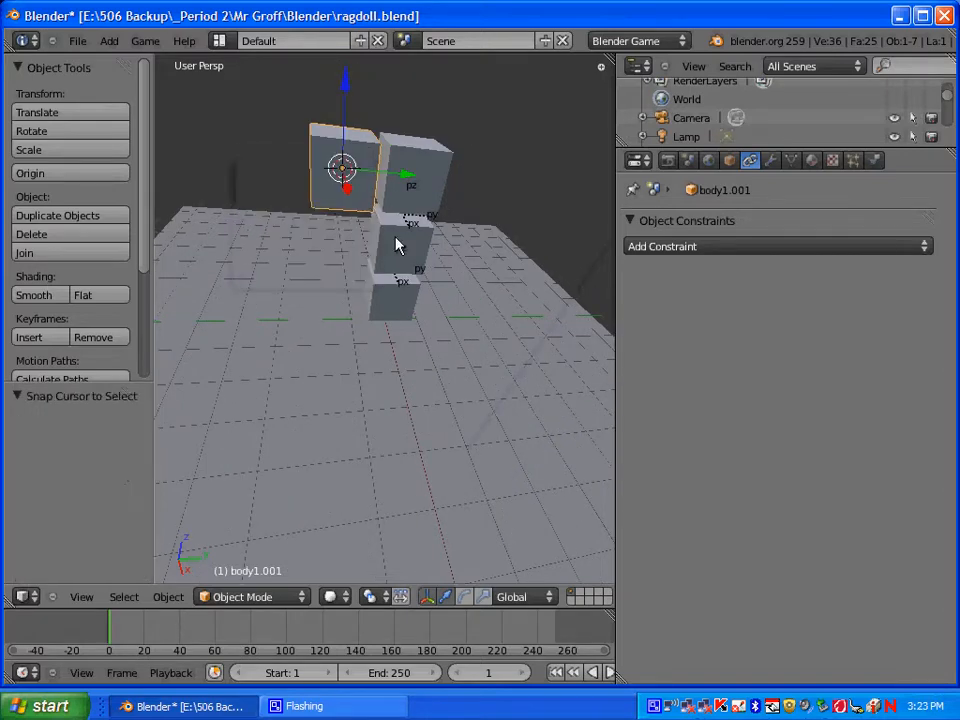
scroll(397, 245, "up", 5)
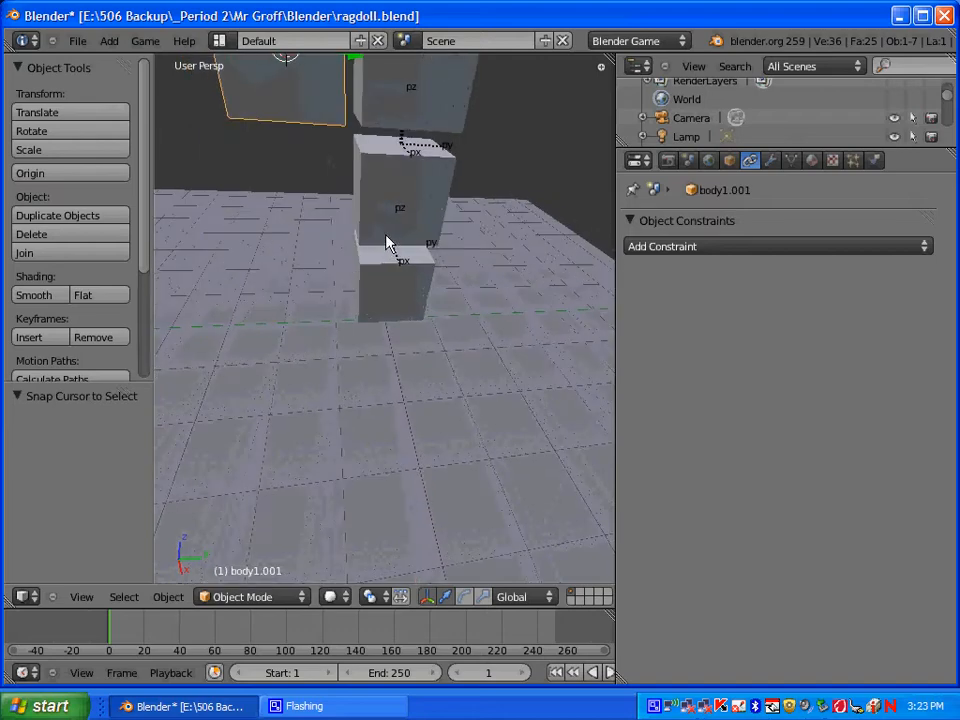
scroll(388, 244, "down", 2)
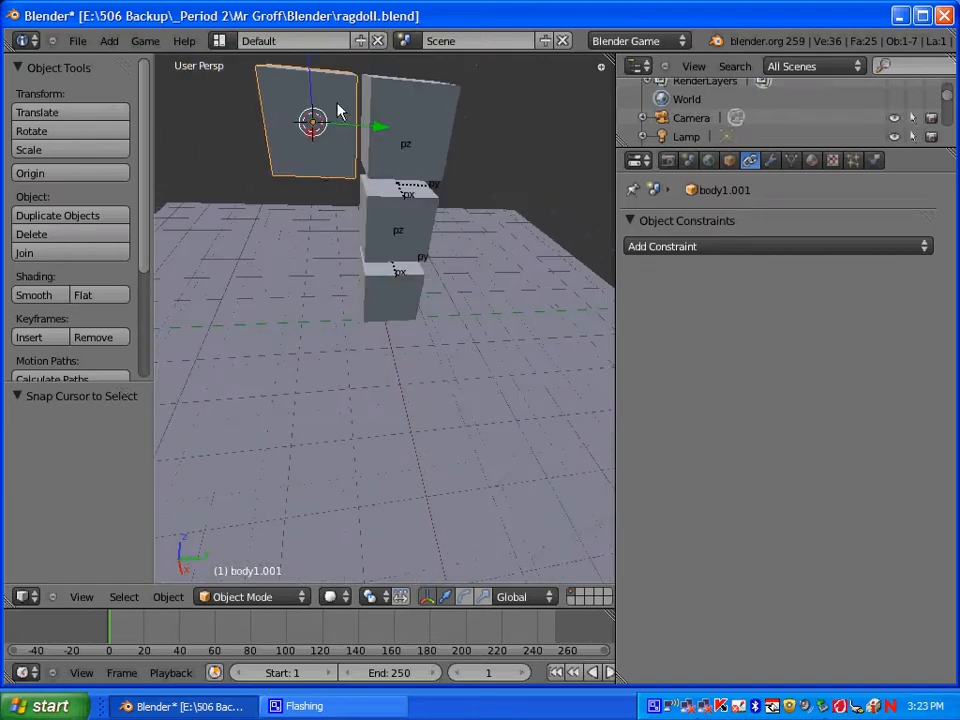
scroll(338, 112, "down", 2)
key("s")
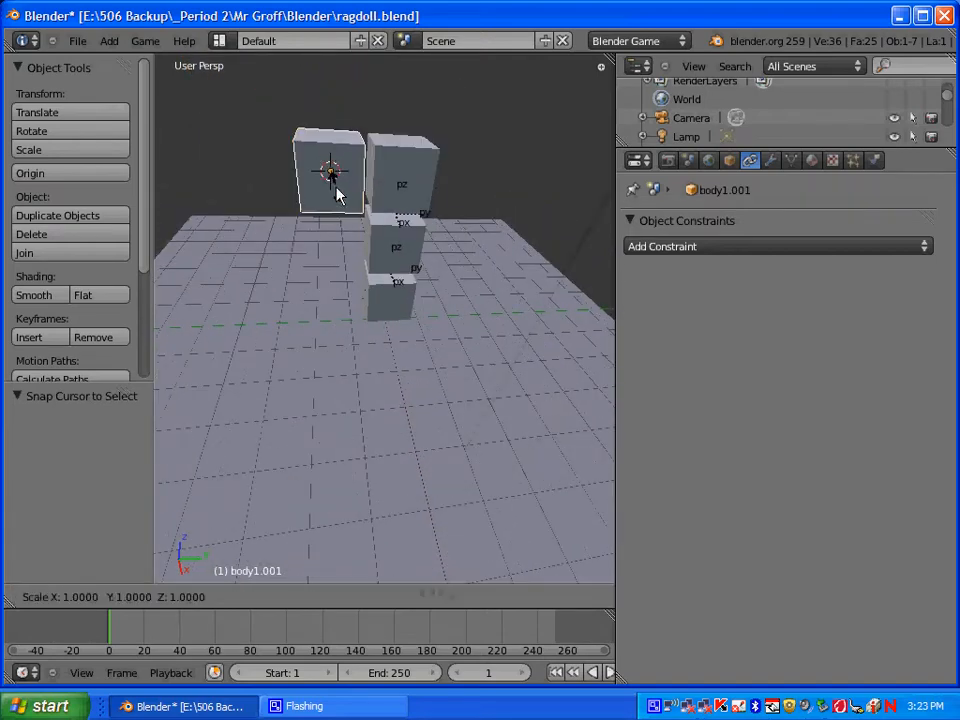
key("z")
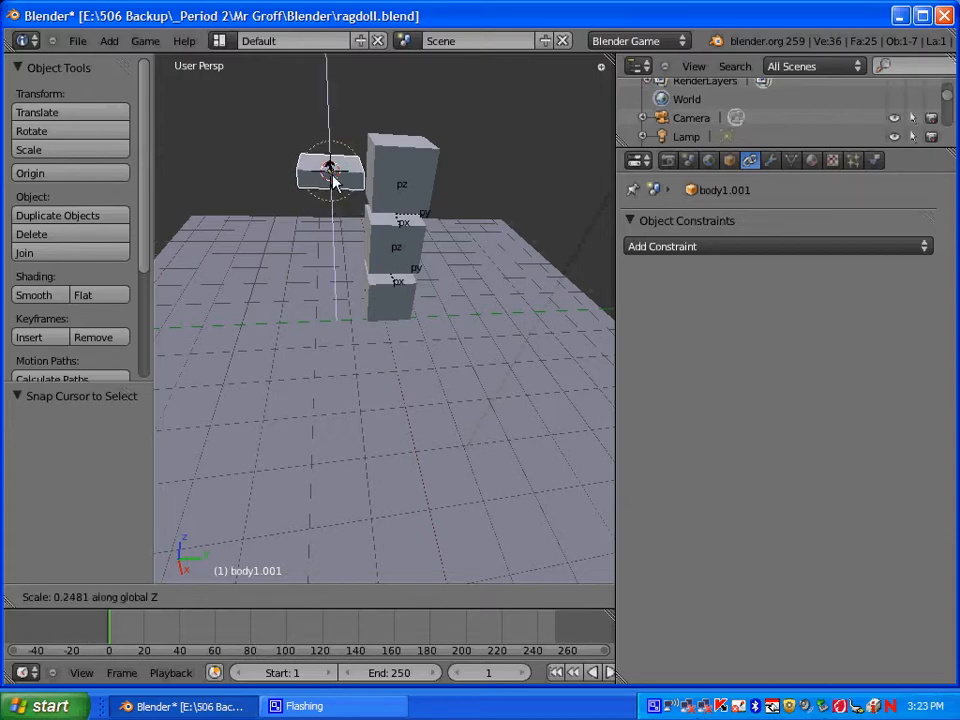
left_click(333, 180)
- Shorten the copied block slightly along Y with a scale factor of about 0.945
middle_click_drag(343, 246, 450, 298)
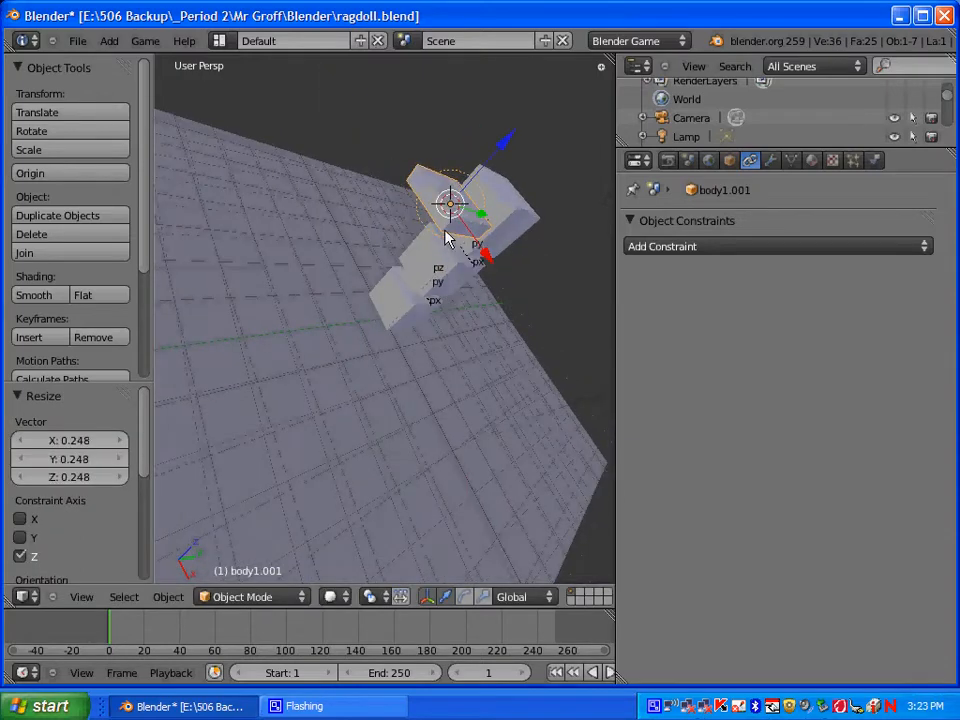
key("s")
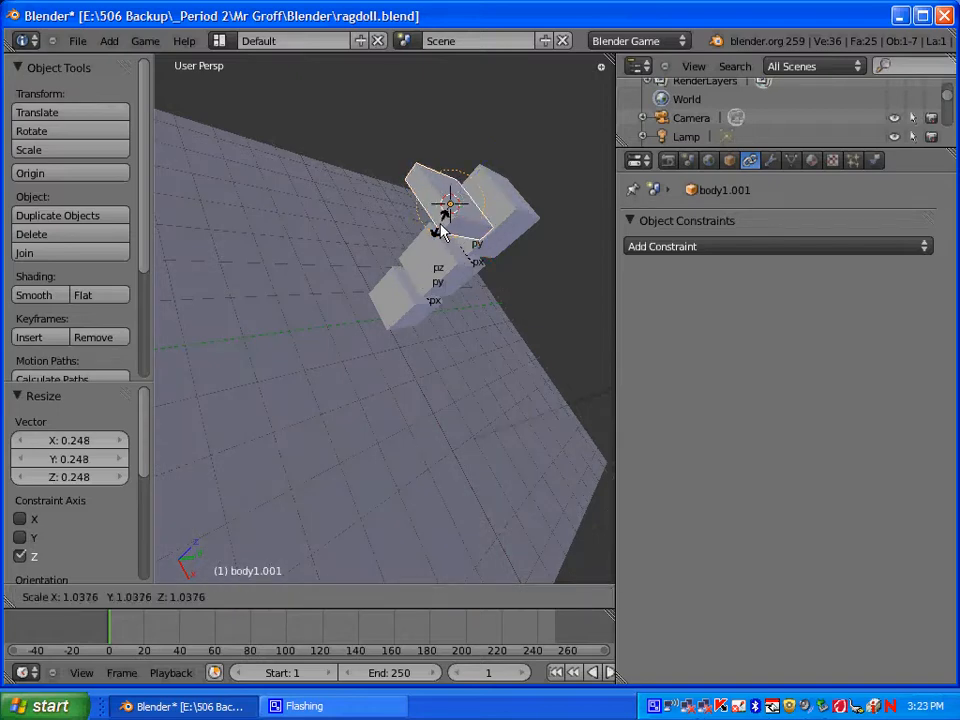
key("y")
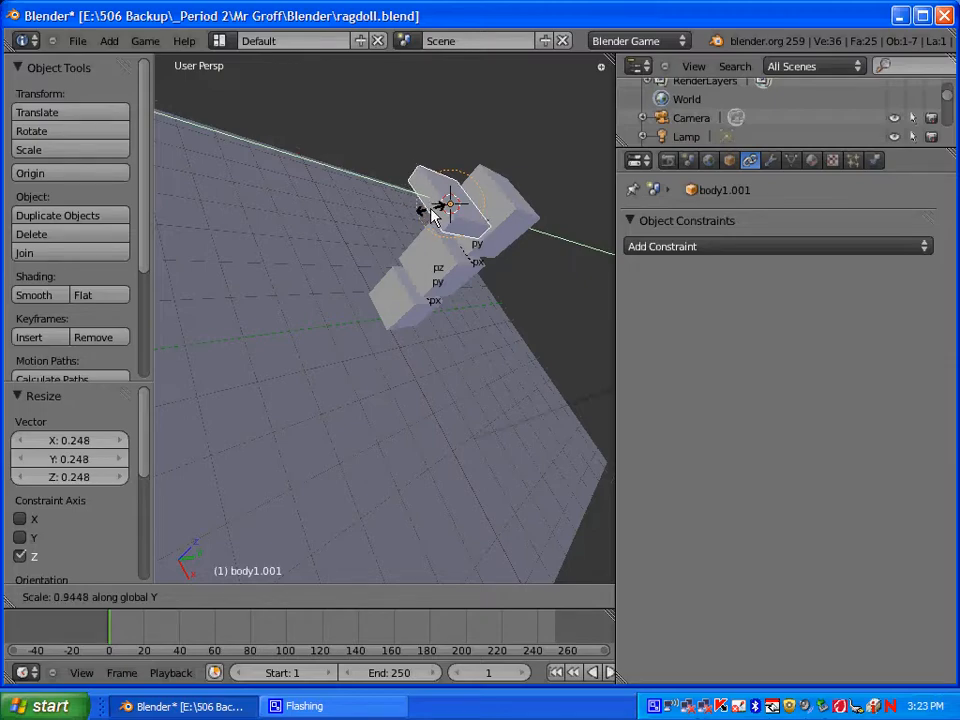
left_click(431, 211)
- Narrow the copied block along X with a scale factor of about 0.296 to form an arm
middle_click_drag(527, 309, 370, 208)
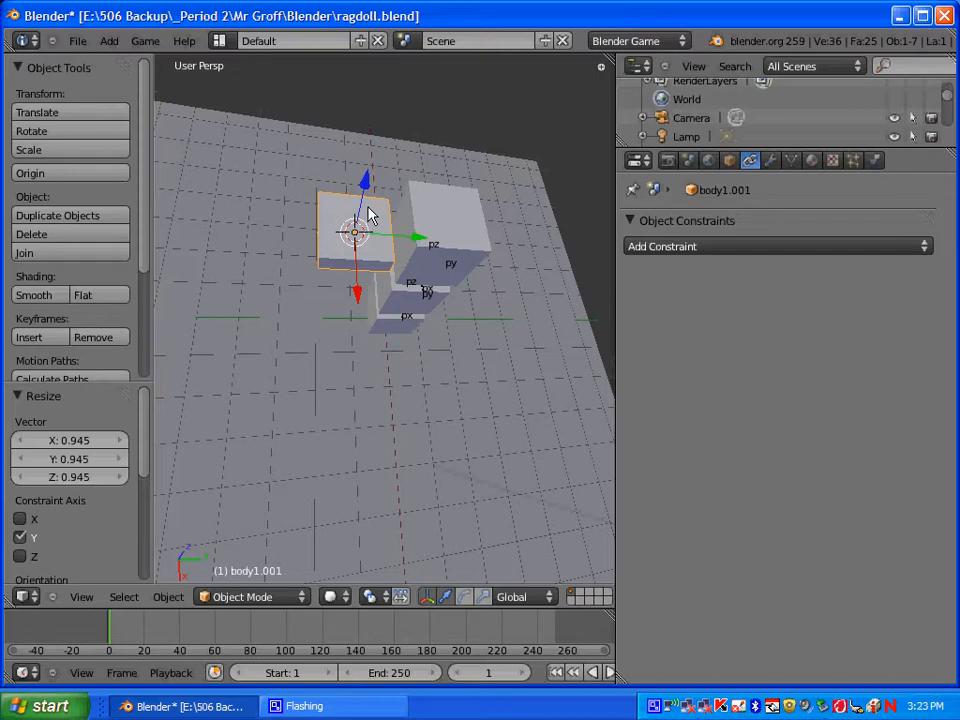
key("s")
key("x")
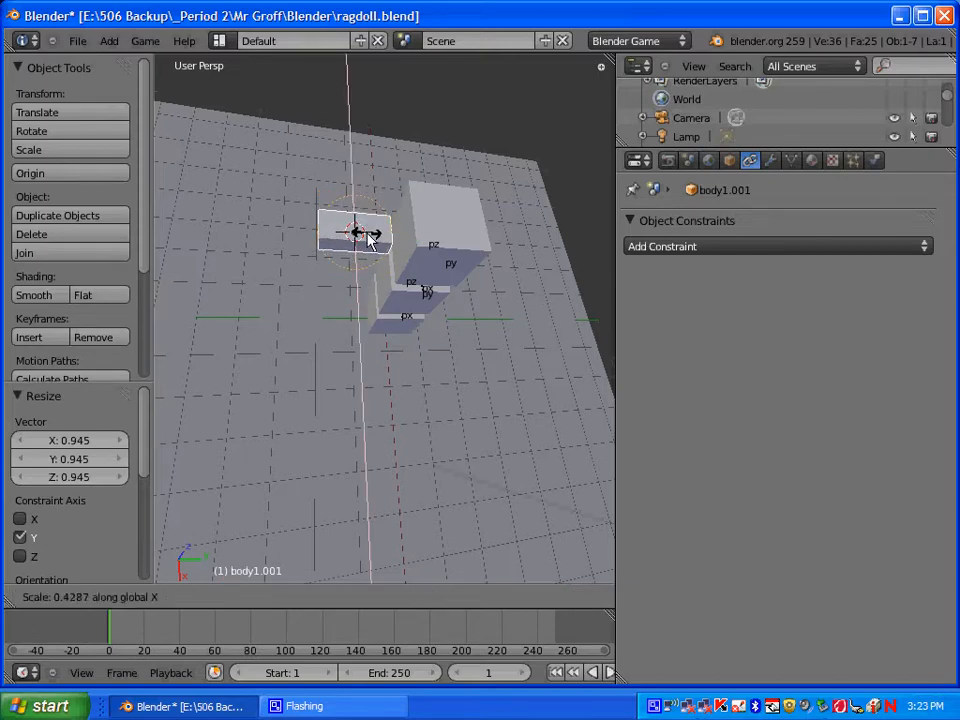
left_click(365, 236)
middle_click_drag(514, 306, 427, 291)
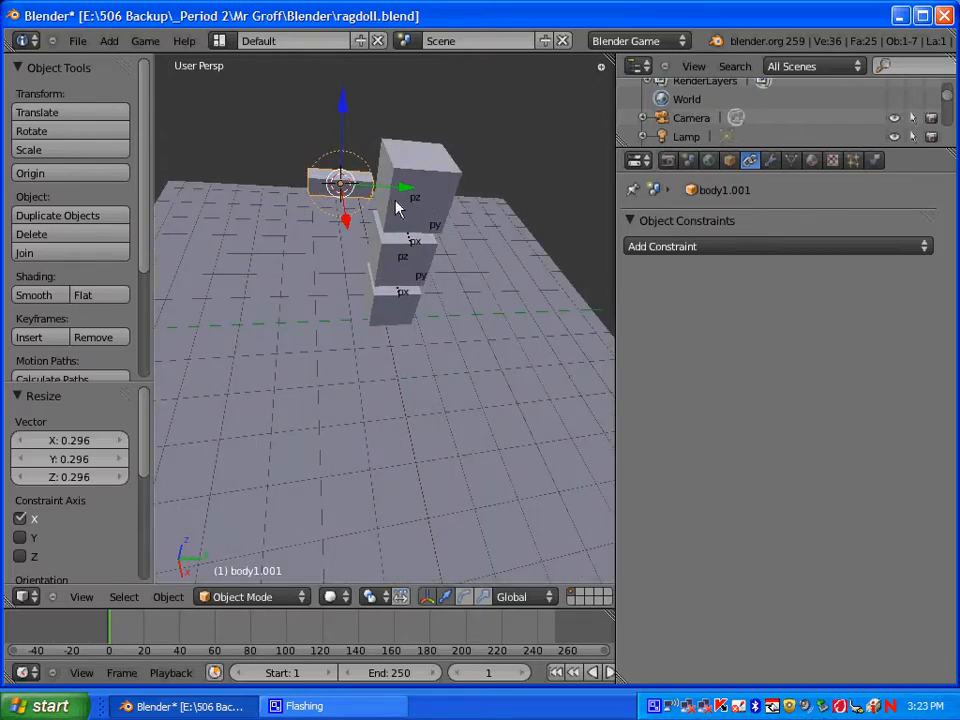
middle_click_drag(360, 205, 356, 300)
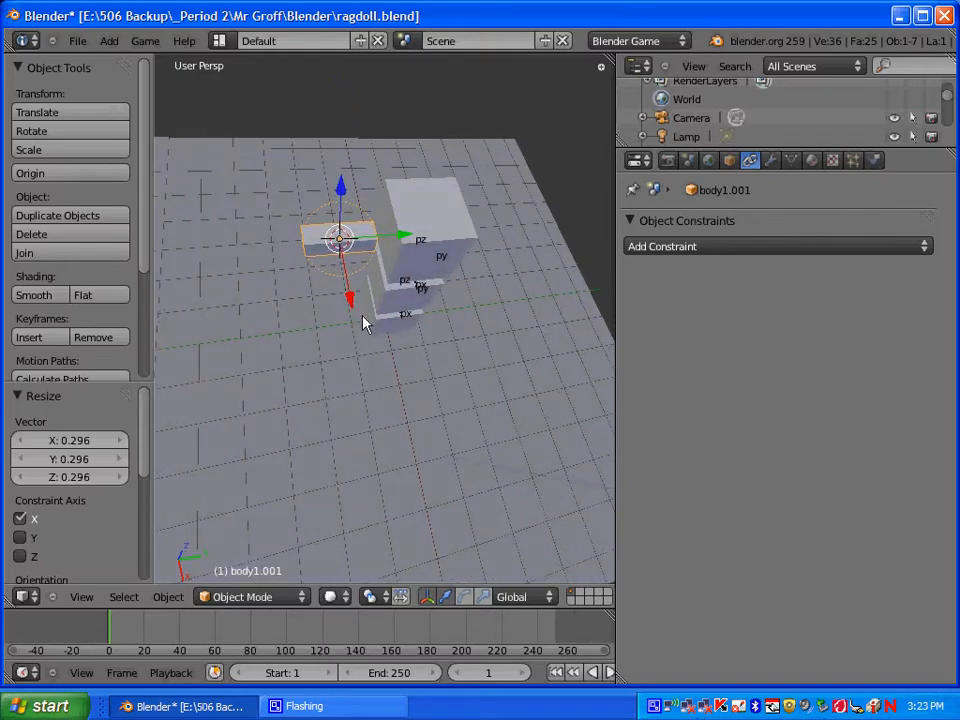
middle_click_drag(364, 321, 381, 336)
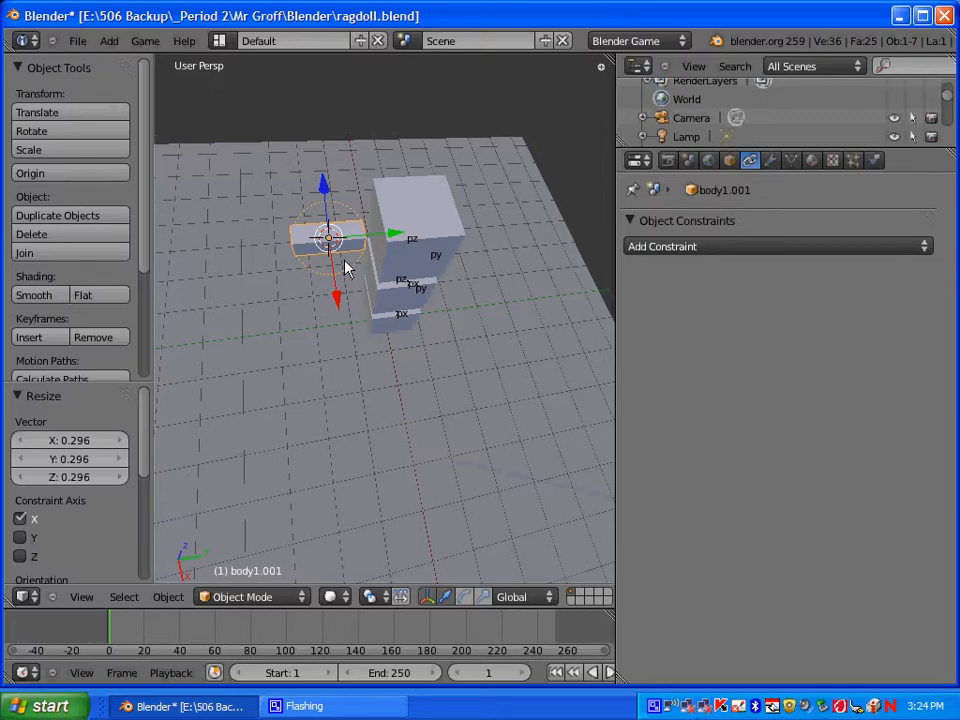
middle_click_drag(377, 279, 360, 196)
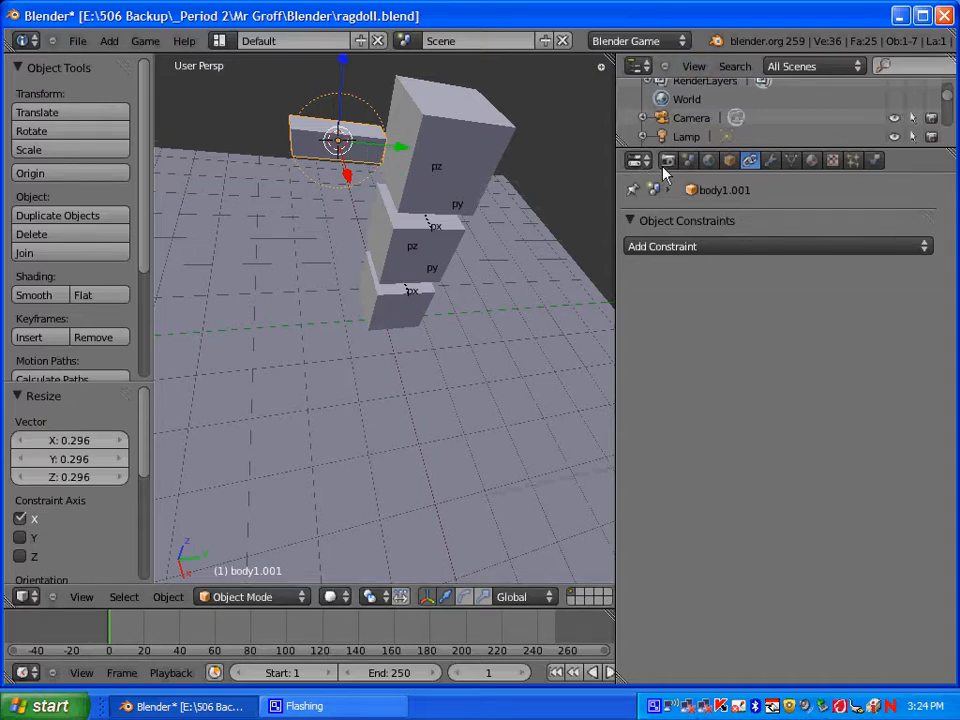
- Rename the thin arm block from body1.001 to arml1
left_click(729, 166)
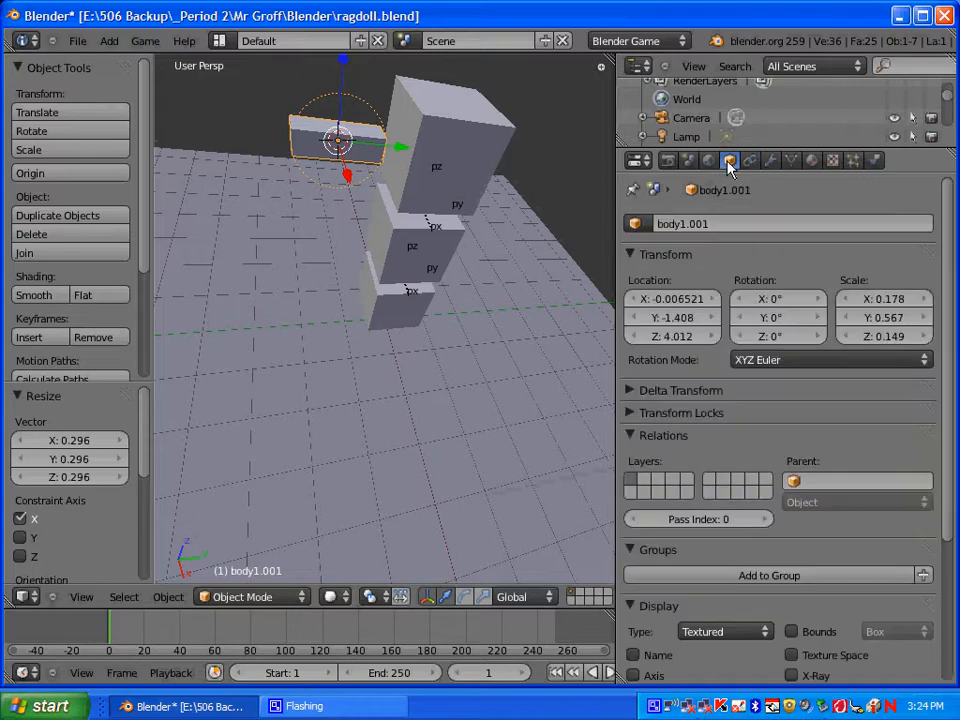
left_click(714, 223)
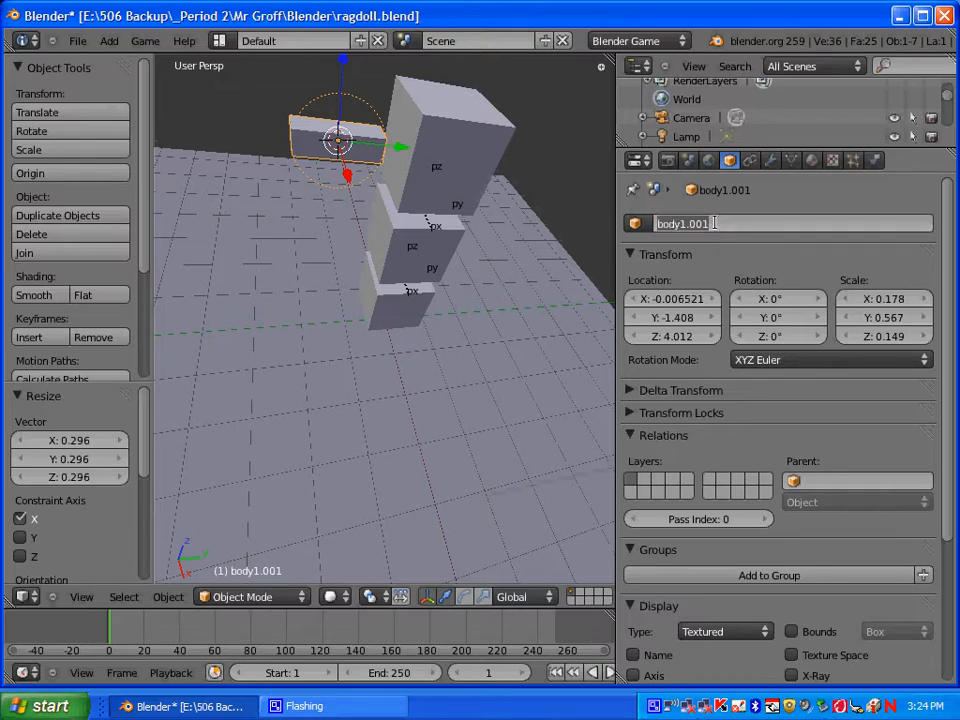
type("arml1")
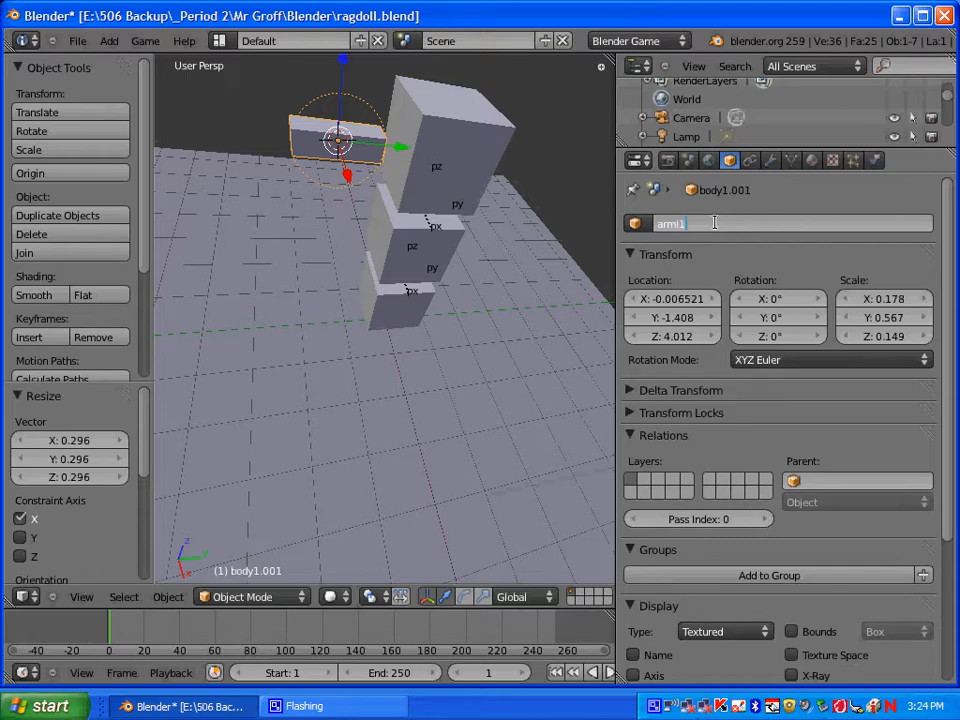
key("Return")
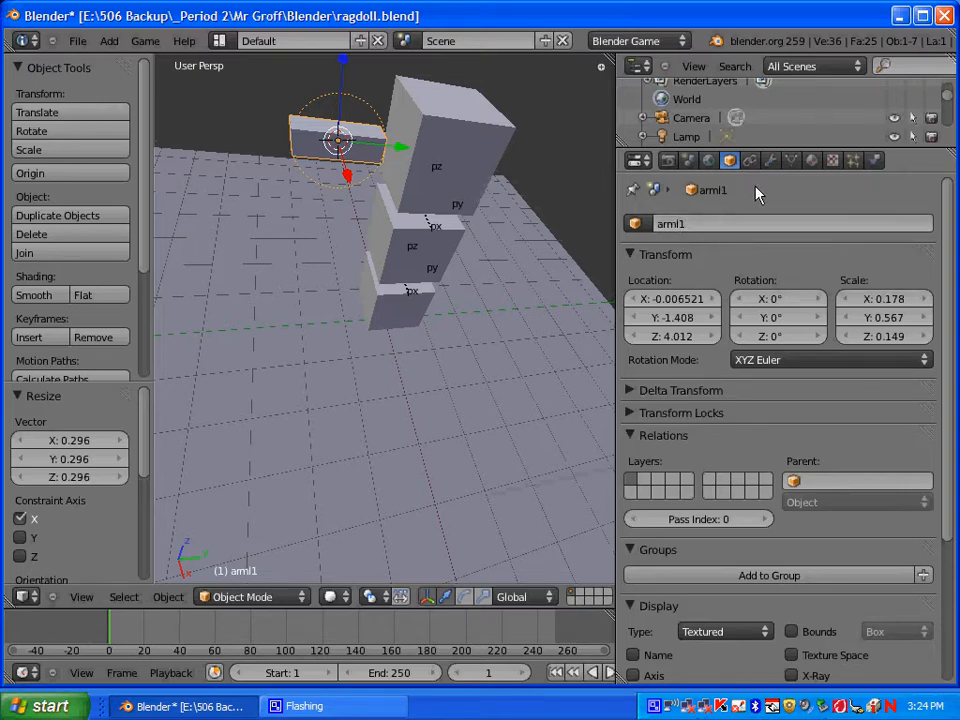
- Choose the Blender Game engine and set arml1's rigid body physics radius to 0.200
left_click(874, 164)
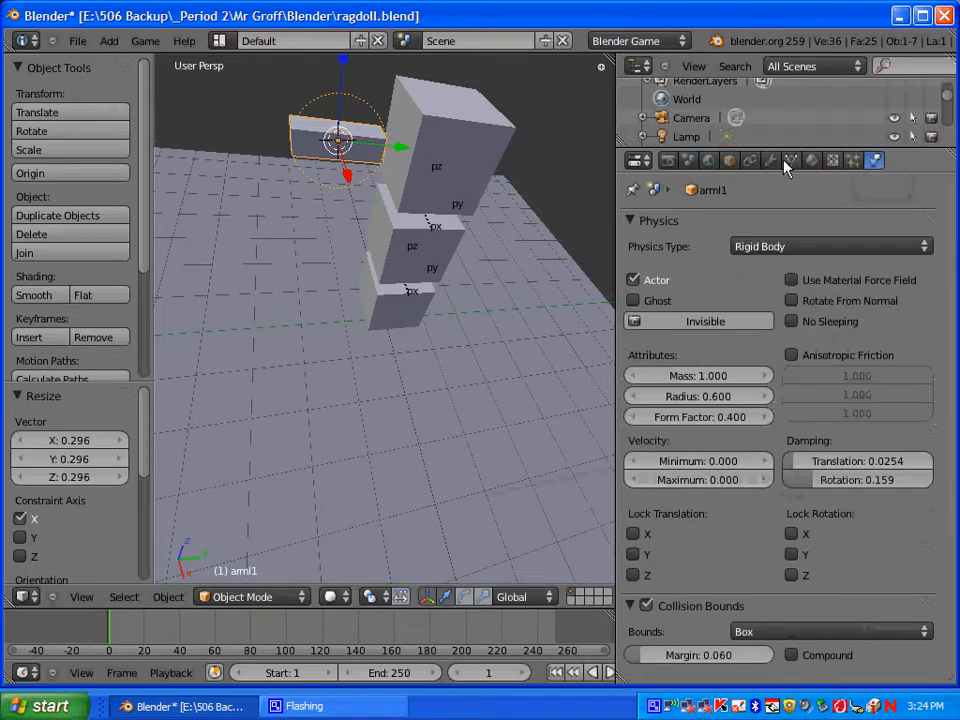
left_click(650, 42)
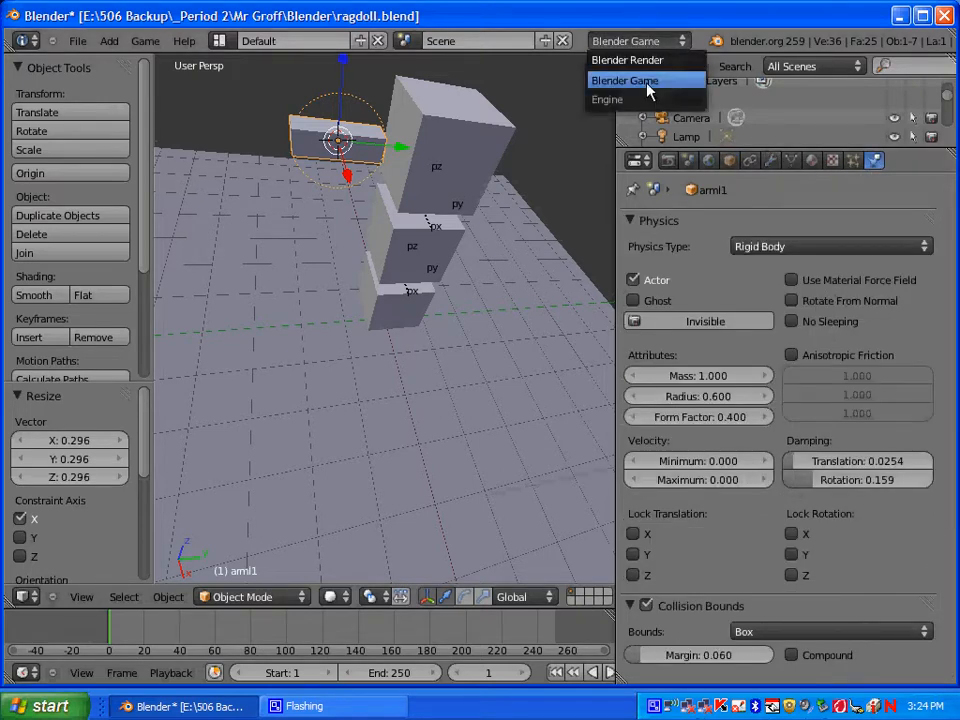
left_click(637, 83)
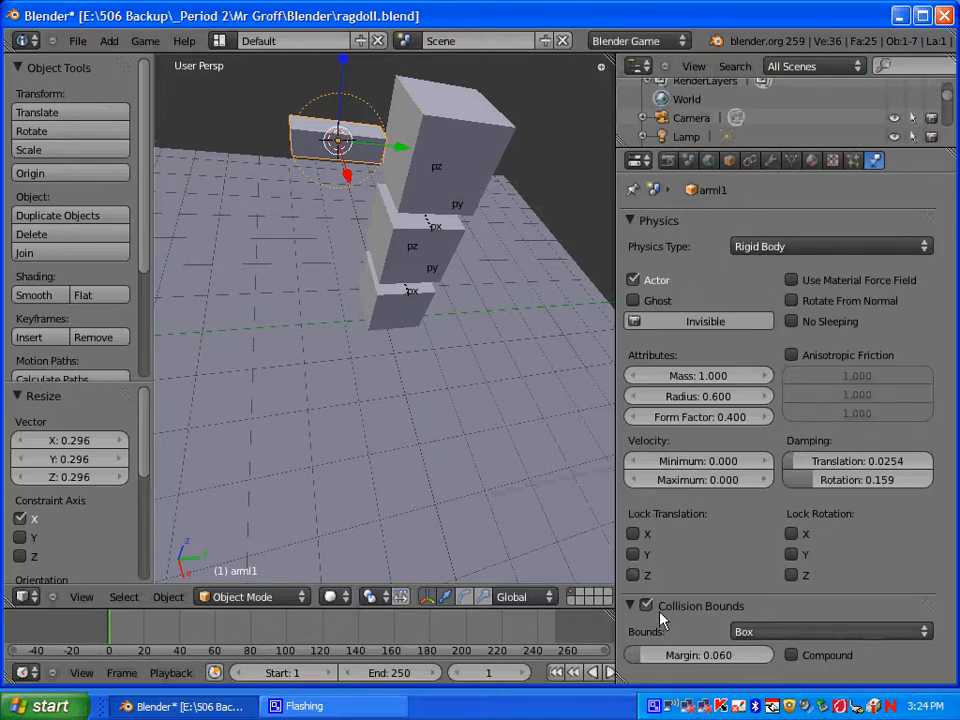
left_click(634, 400)
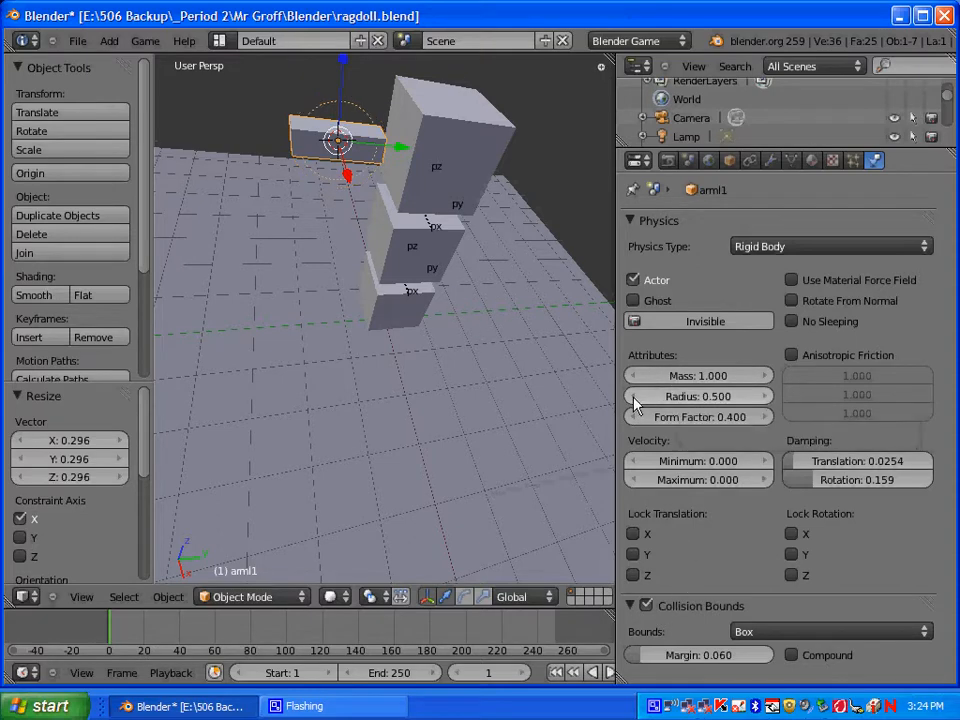
left_click(634, 400)
left_click(634, 400)
left_click(634, 400)
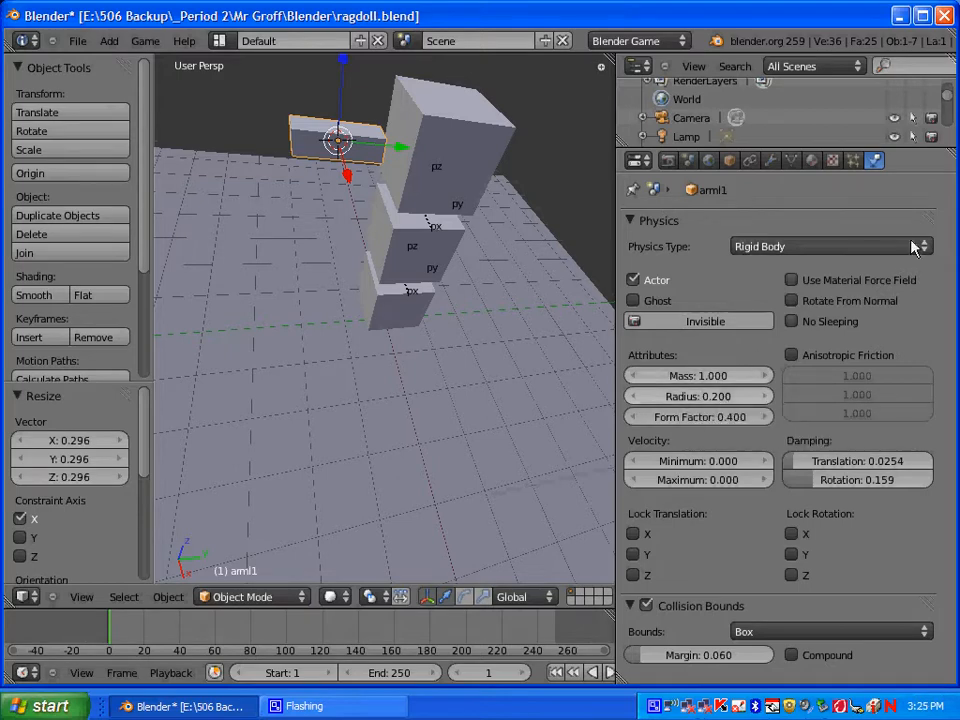
- Add a Rigid Body Joint constraint to arml1 targeting body1, with Display Pivot enabled
left_click(751, 163)
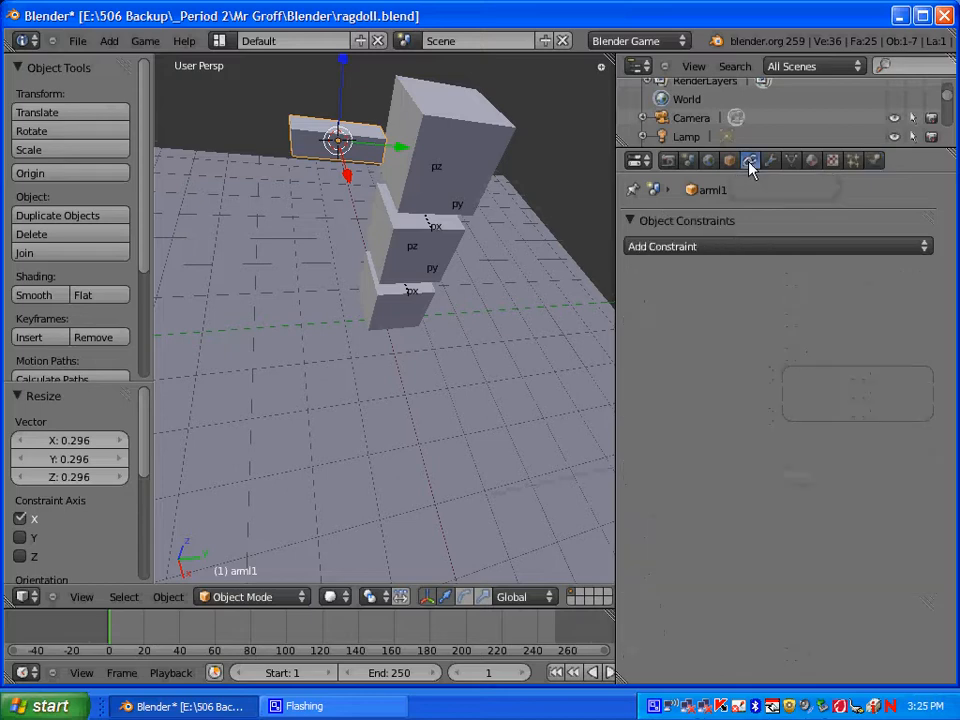
left_click(727, 248)
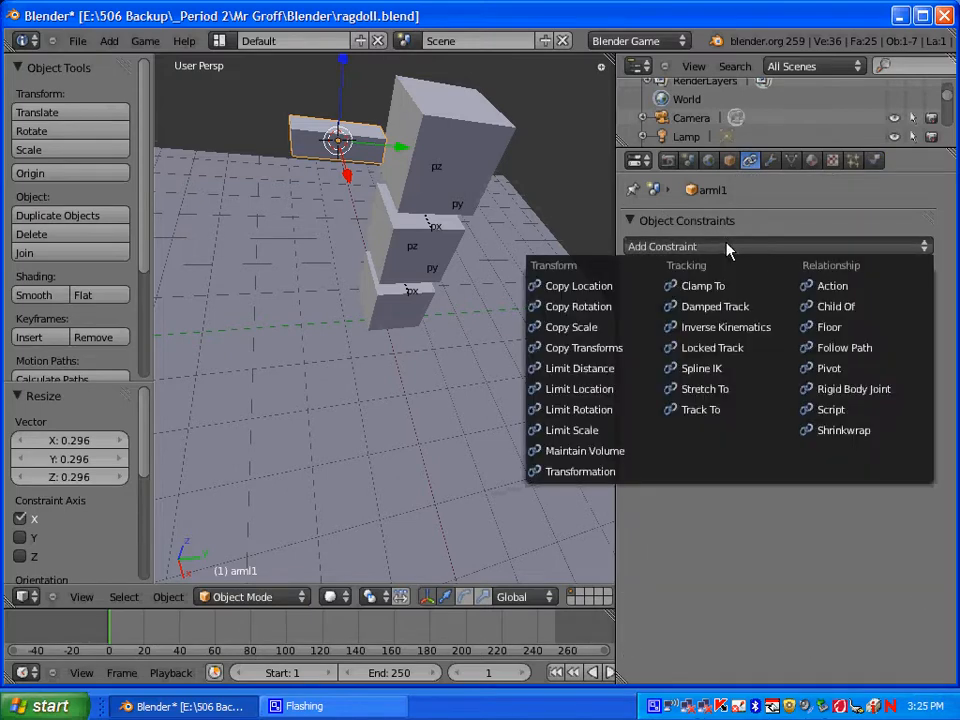
left_click(836, 391)
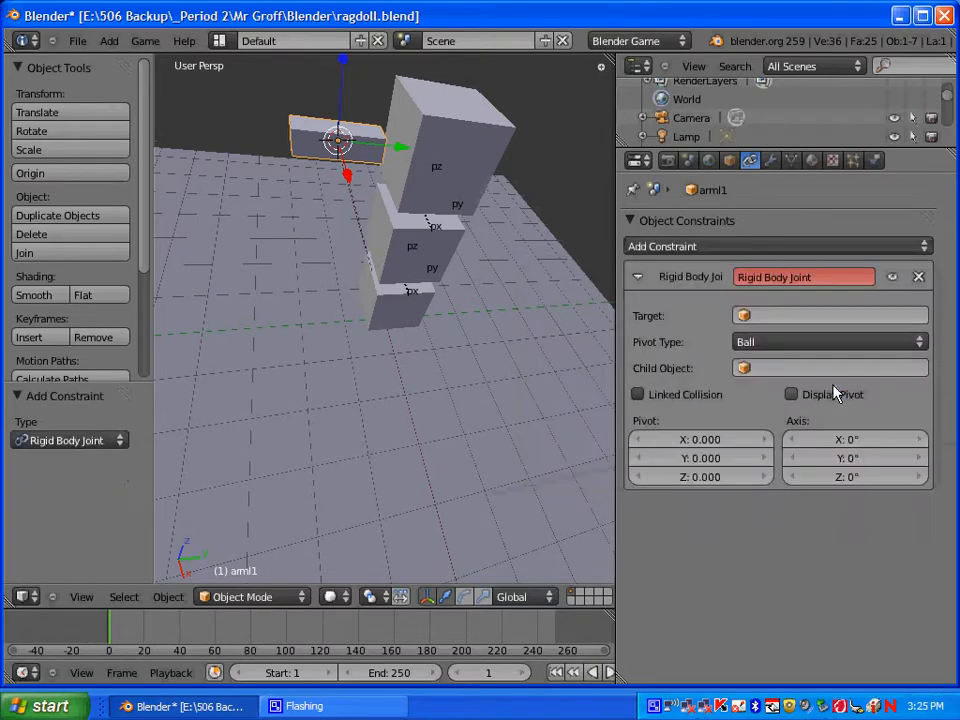
left_click(799, 316)
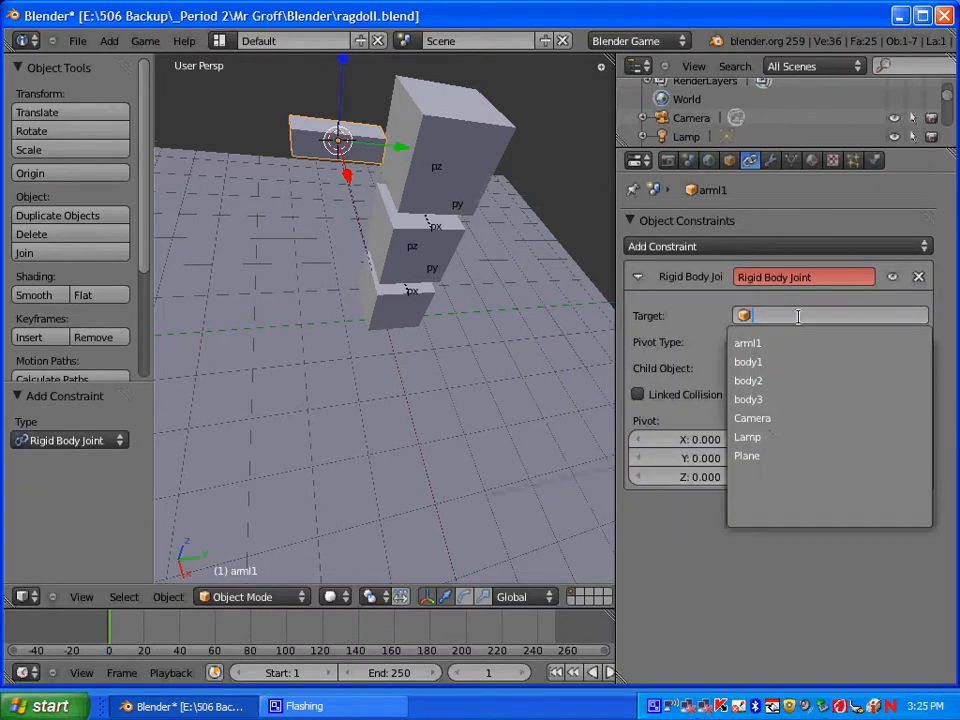
left_click(762, 362)
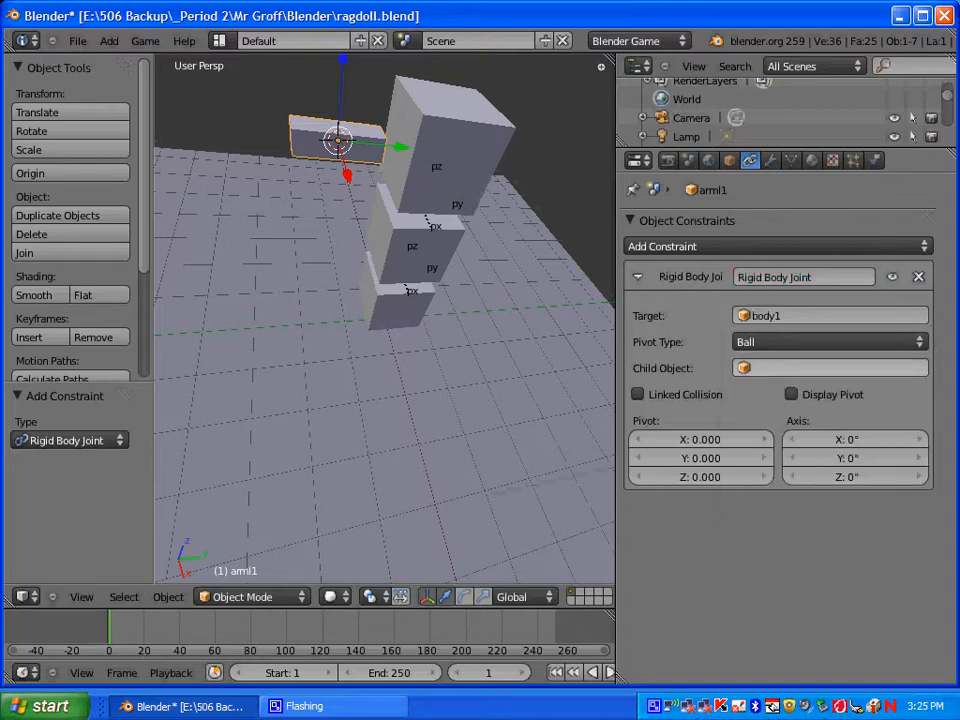
left_click(791, 395)
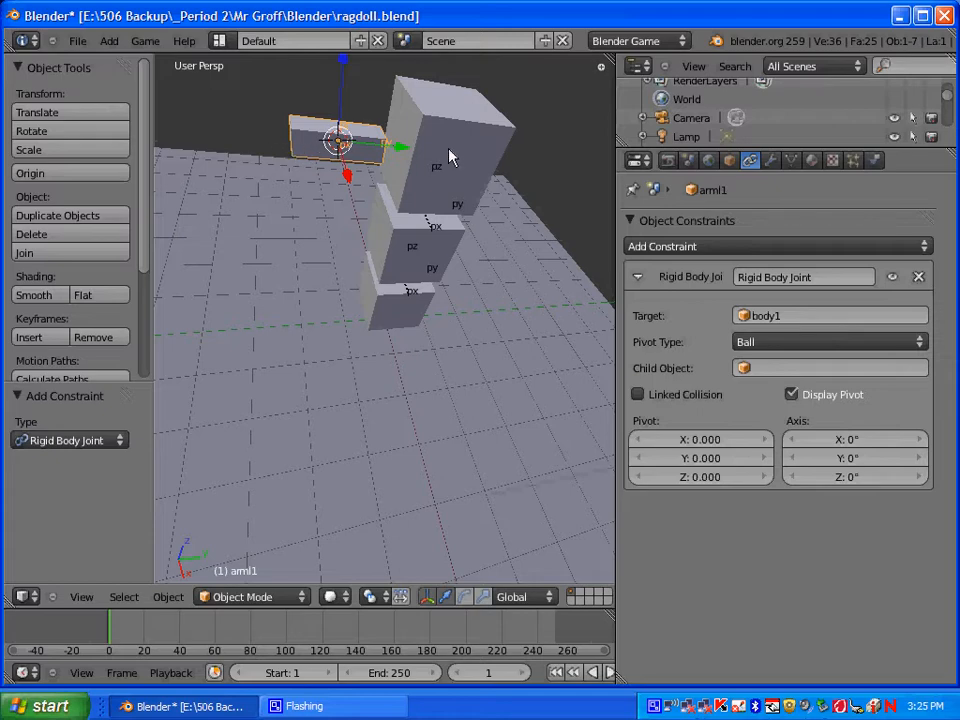
- Set the Y pivot of arml1's rigid body joint to 1.000
middle_click_drag(409, 163, 418, 206)
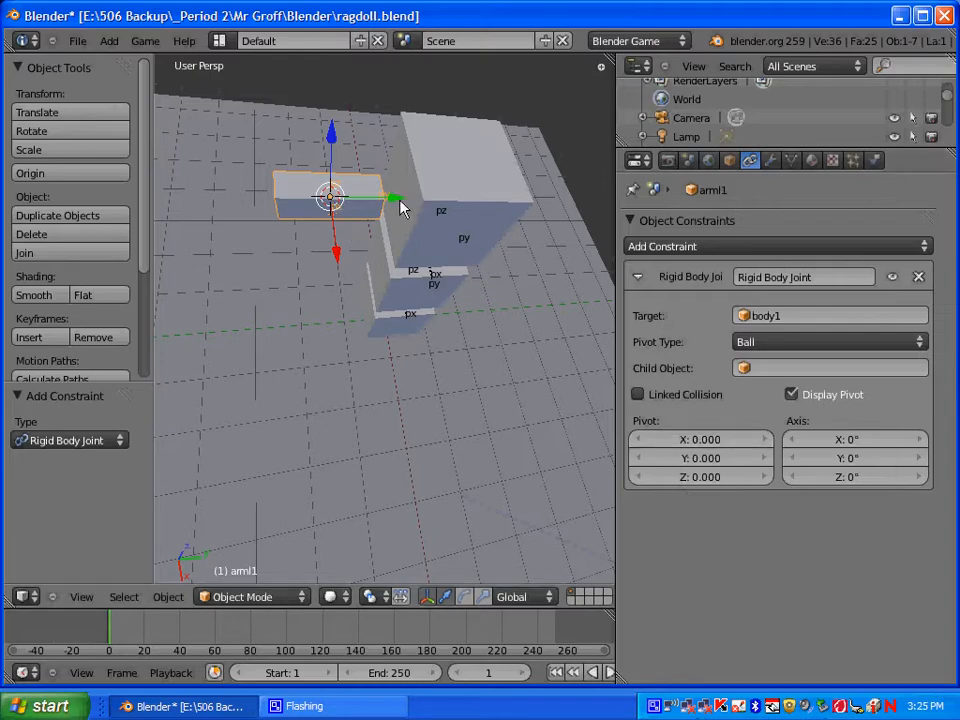
middle_click_drag(444, 302, 384, 193)
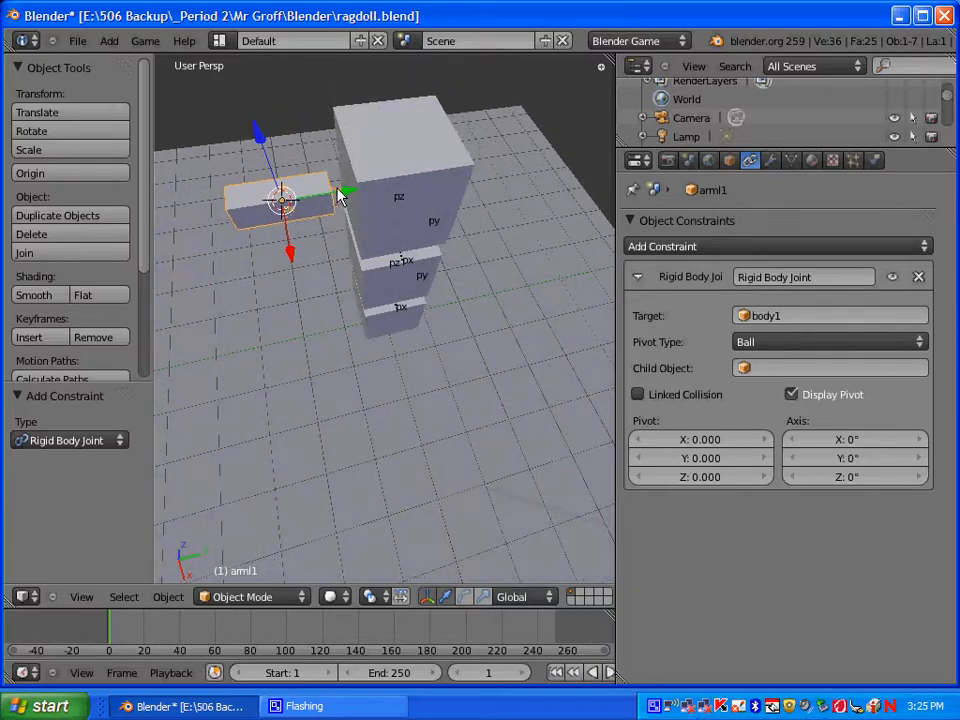
left_click(716, 459)
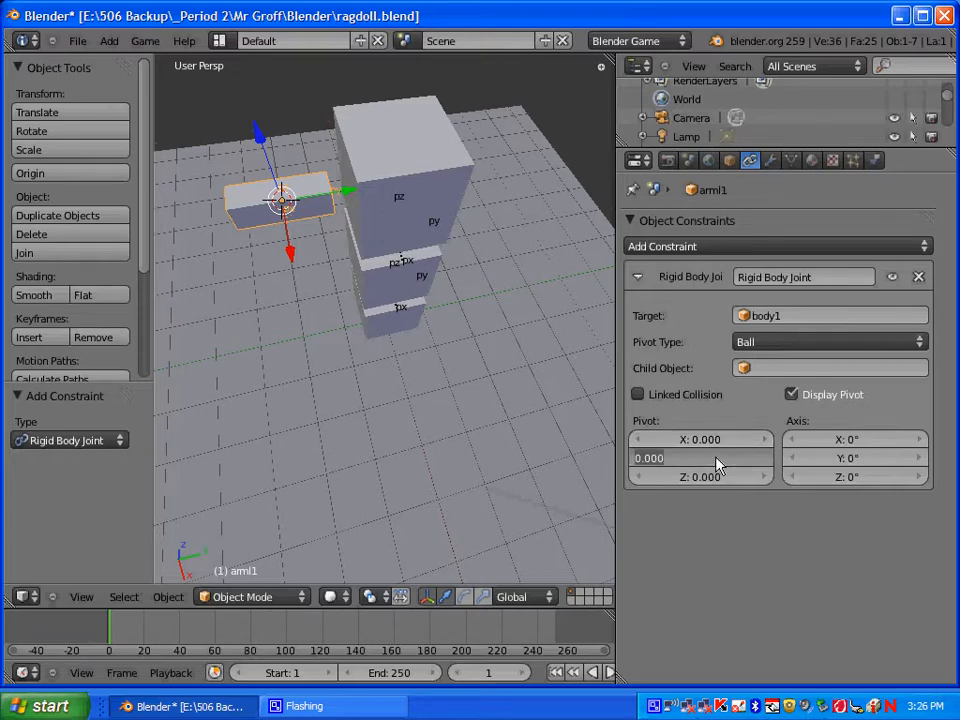
type("1")
key("Return")
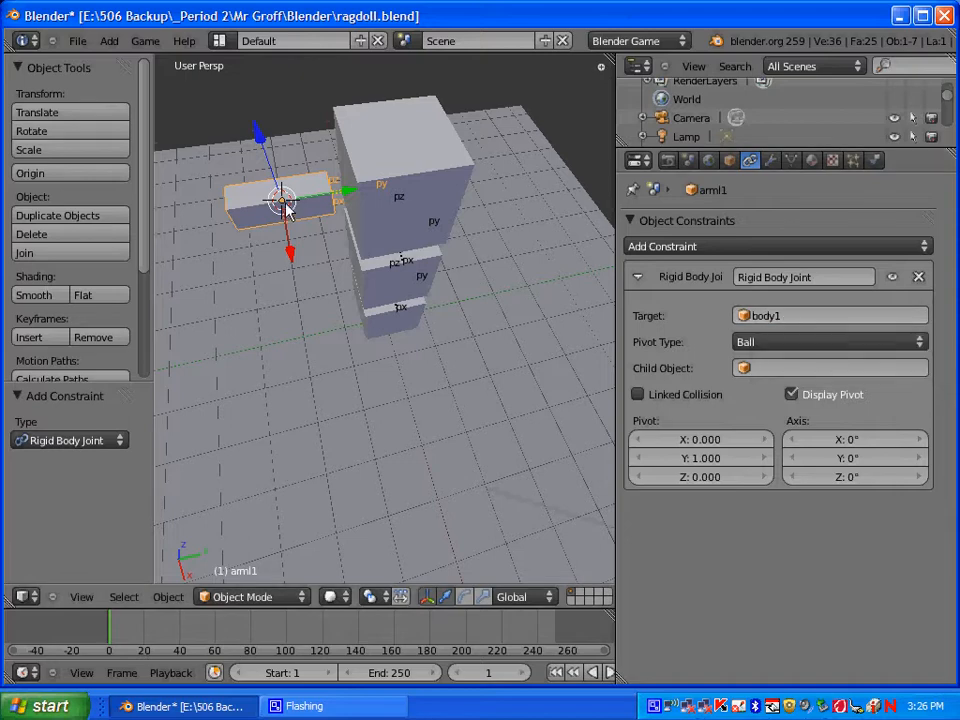
- Duplicate arml1 and move the copy about -1.689 along Y, outward from the body
scroll(331, 287, "down", 2)
right_click(312, 240)
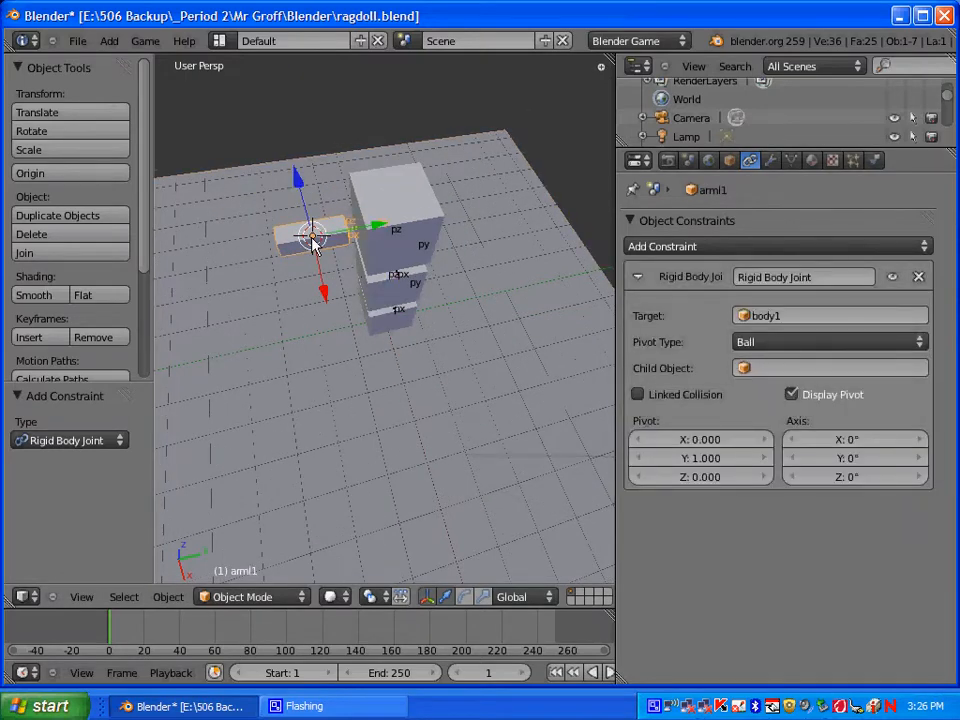
key("shift+d")
right_click(313, 242)
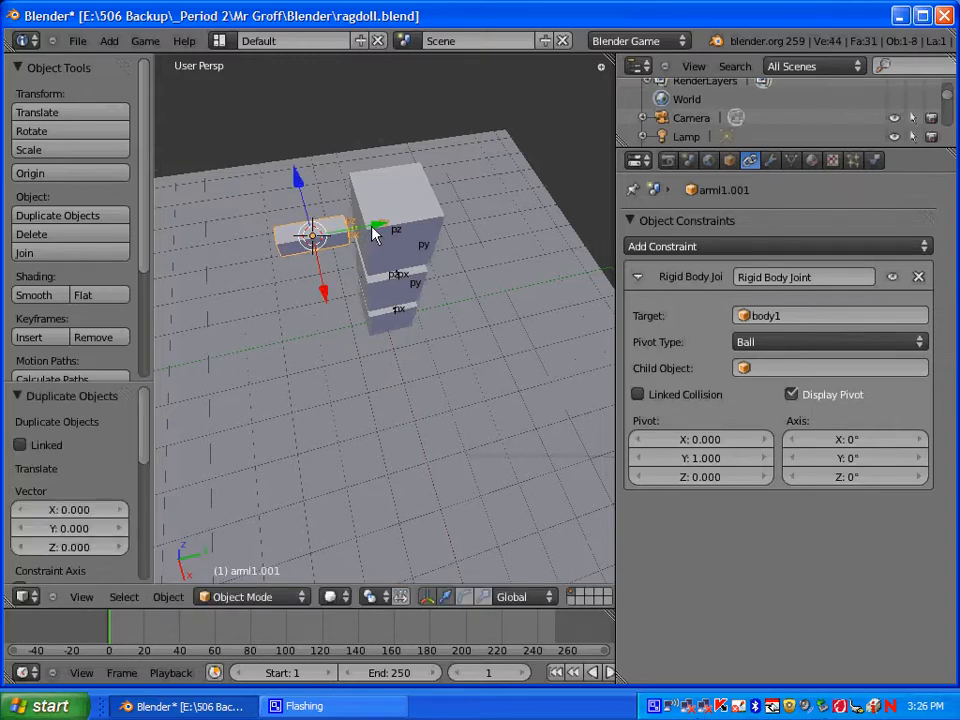
key("g")
key("x")
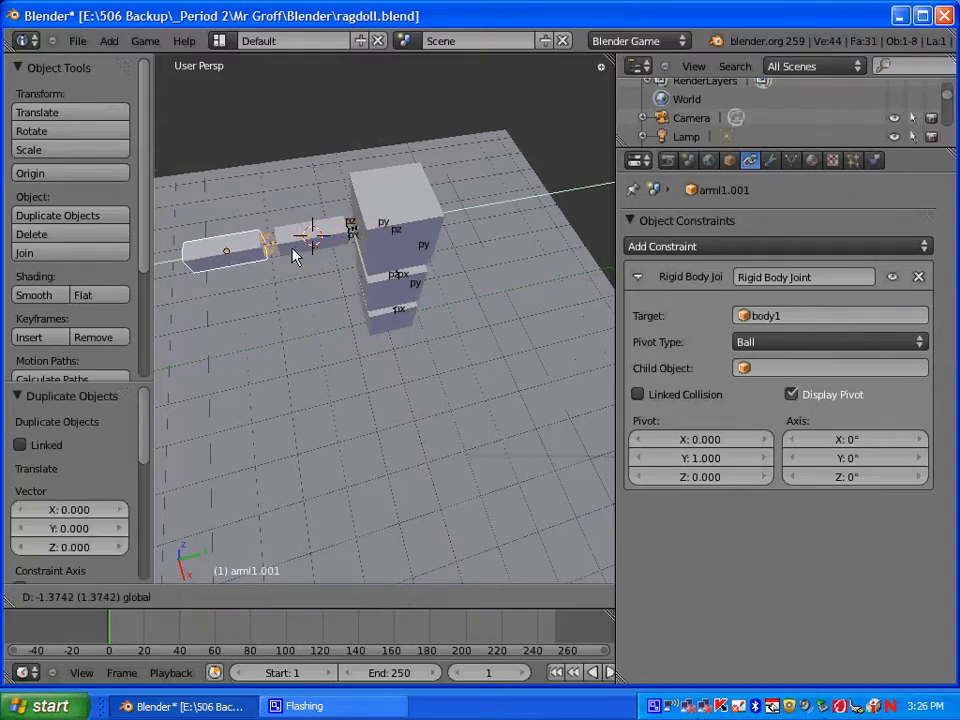
left_click(273, 255)
- Shift the duplicated arm block back towards arml1 along Y by about 0.214 and a further 0.085
scroll(273, 256, "up", 4)
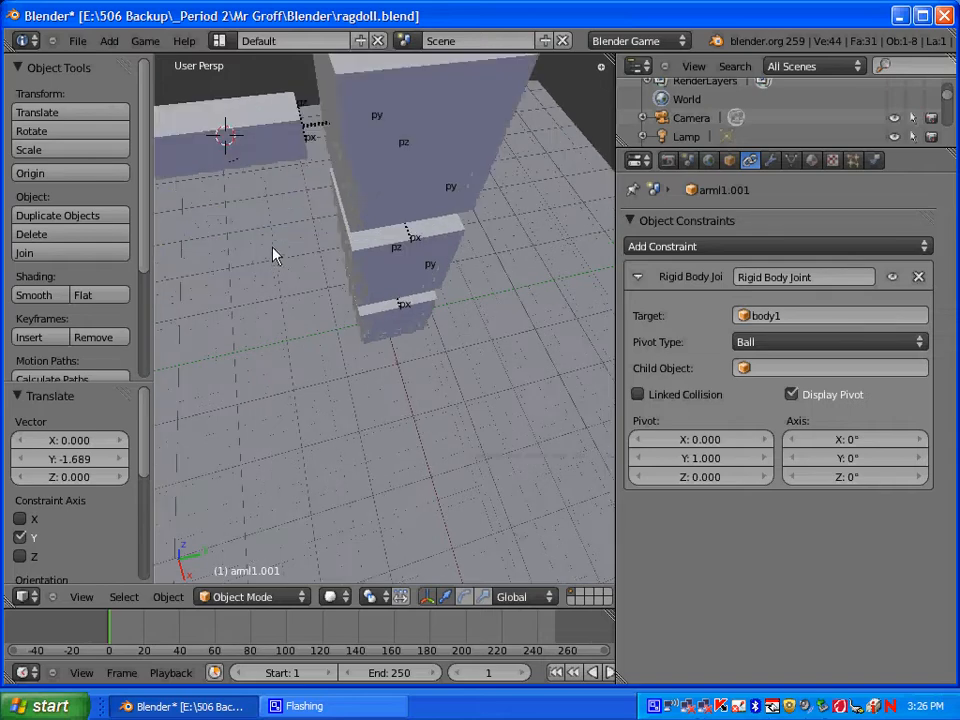
scroll(273, 222, "down", 2)
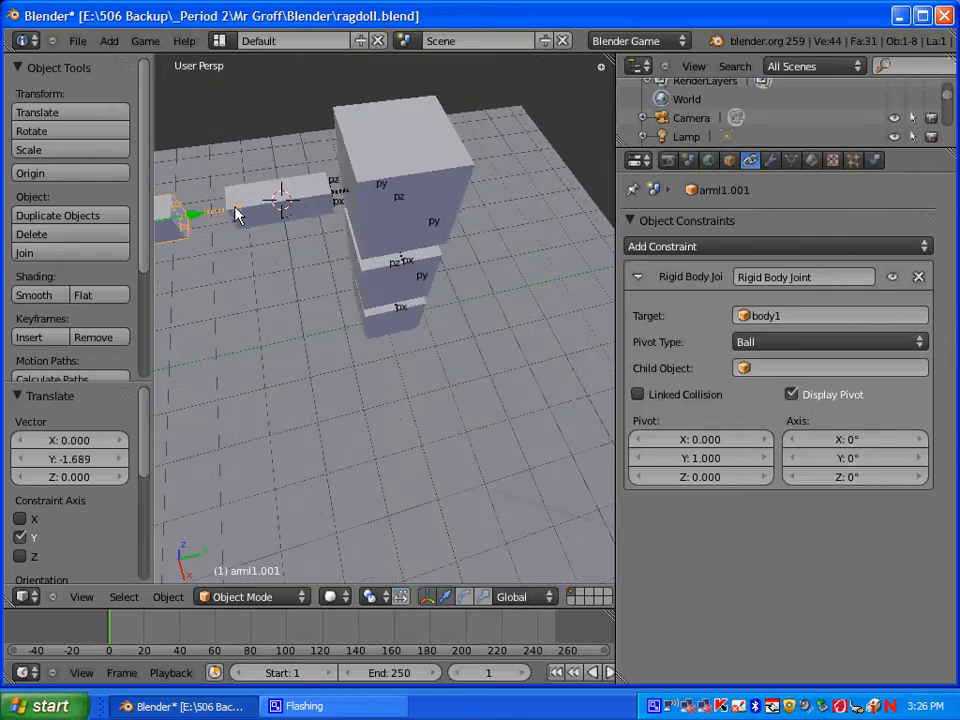
scroll(215, 235, "down", 2)
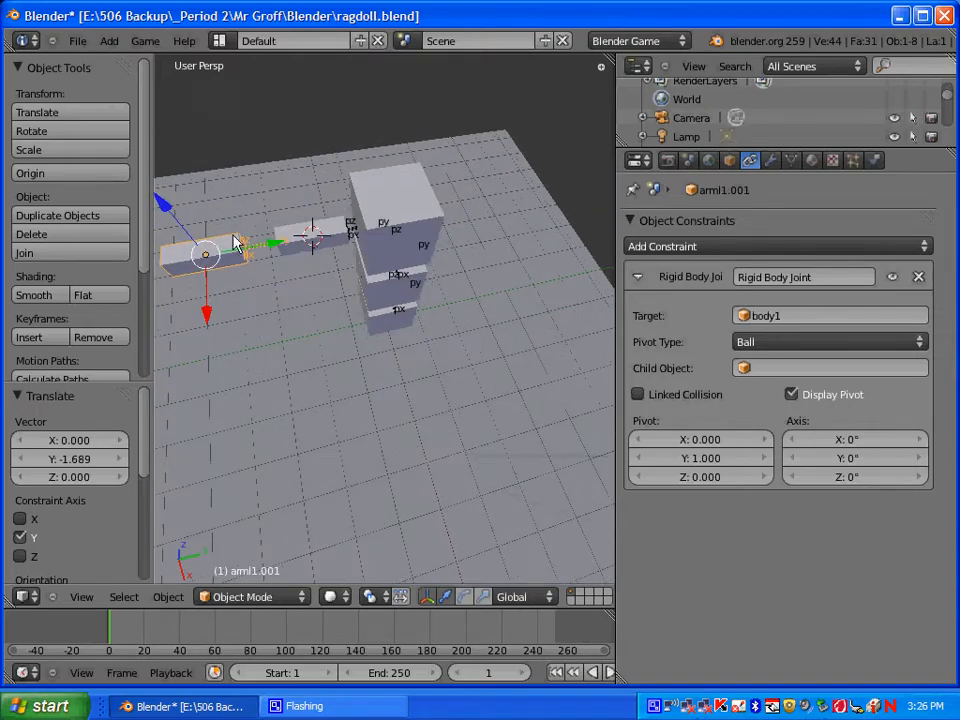
key("g")
key("x")
left_click(287, 247)
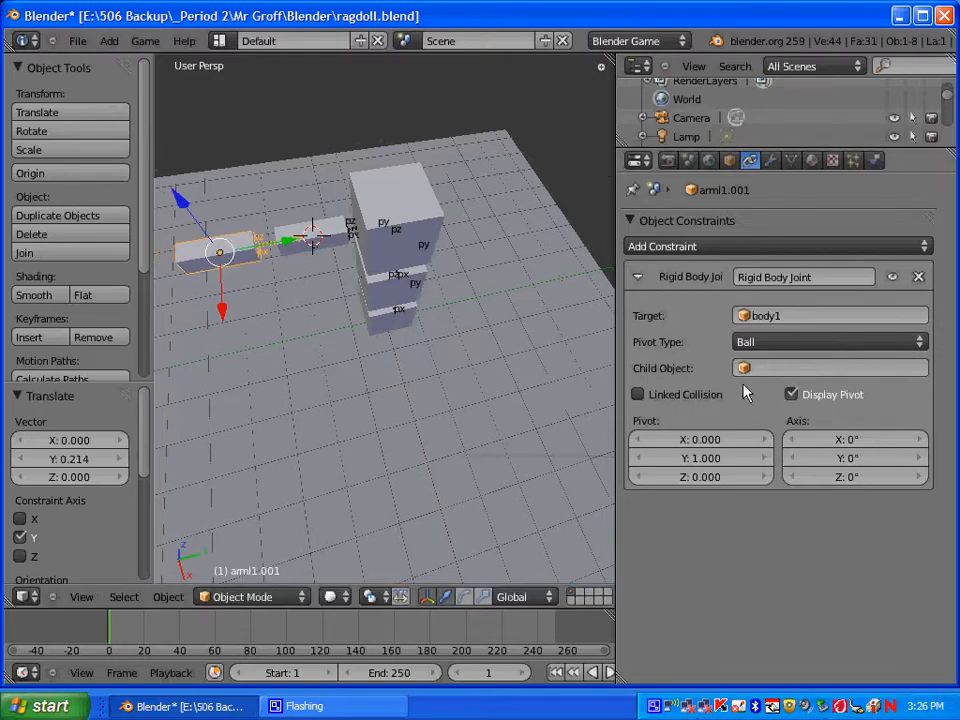
scroll(165, 290, "up", 2)
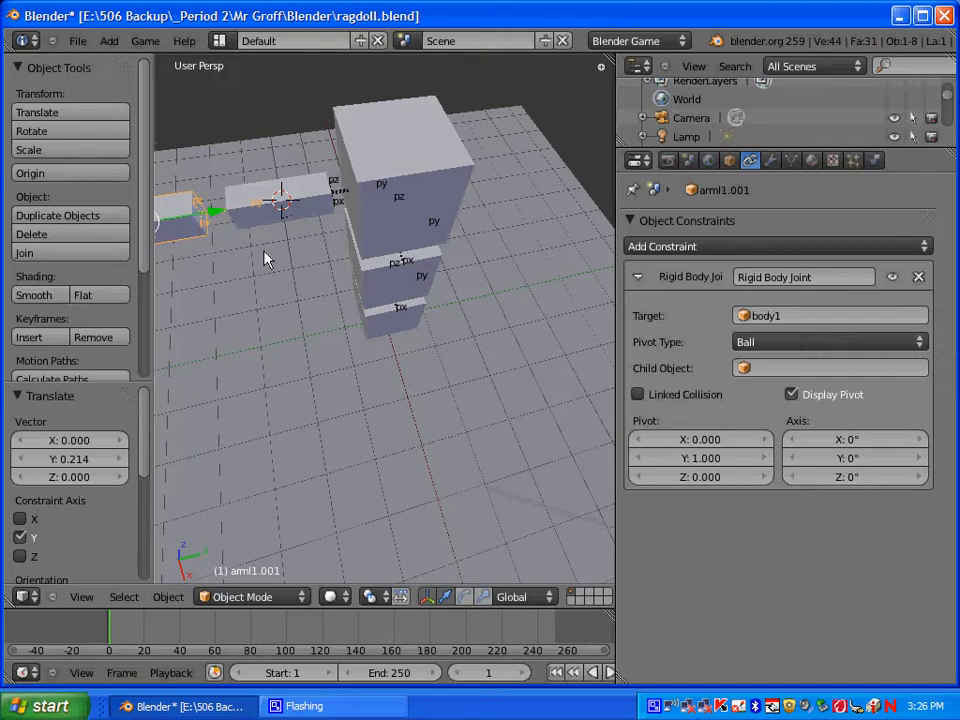
scroll(250, 285, "down", 2)
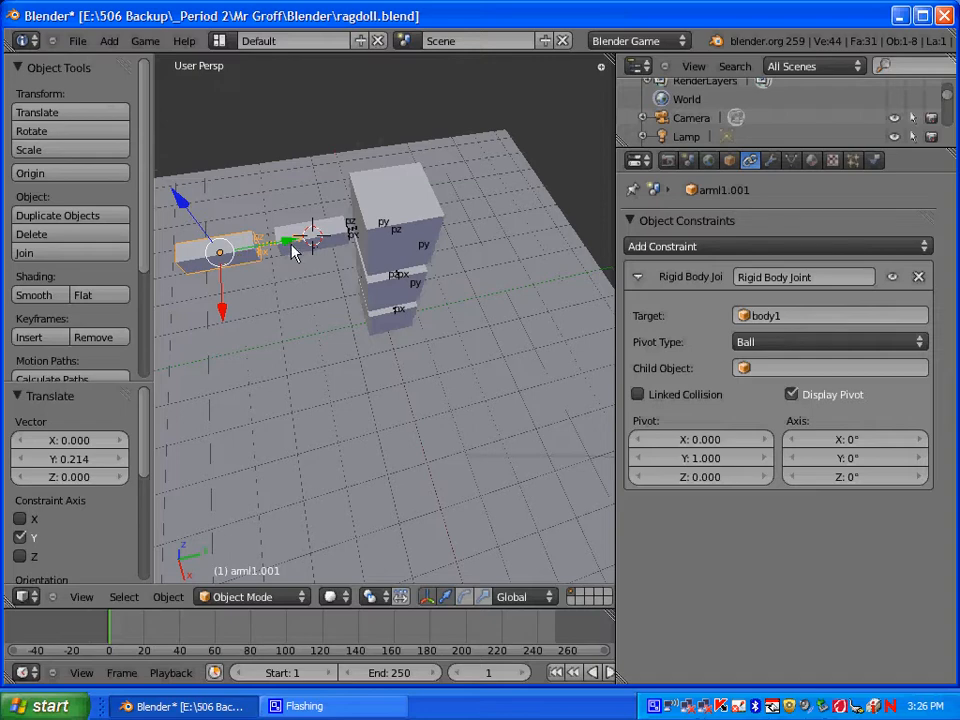
left_click_drag(287, 250, 294, 247)
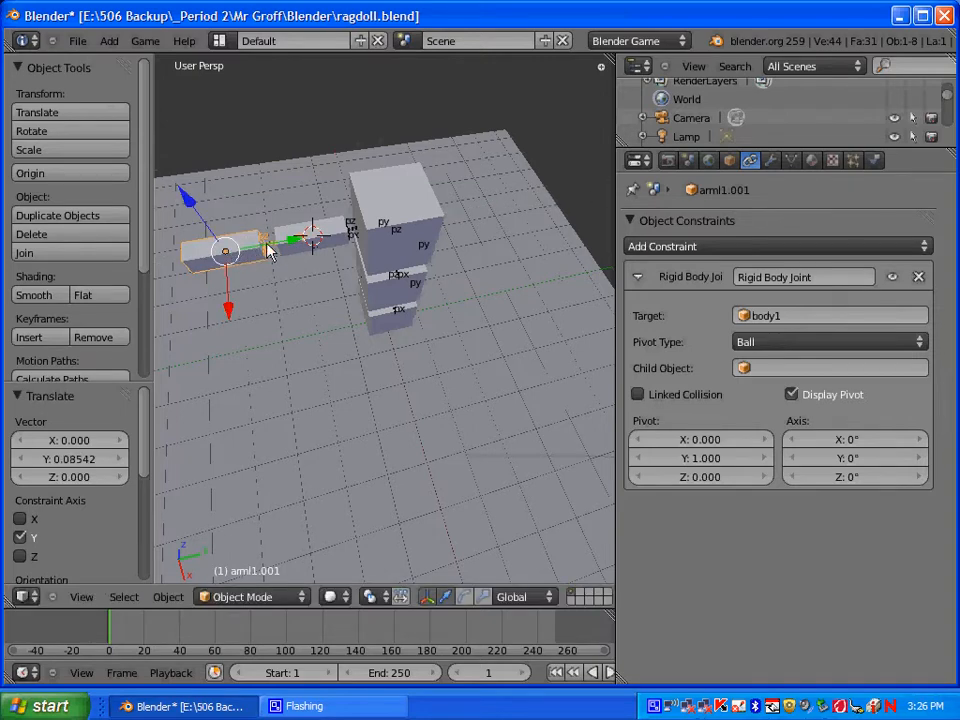
- Rename the duplicated outer arm block to arml2
left_click(729, 163)
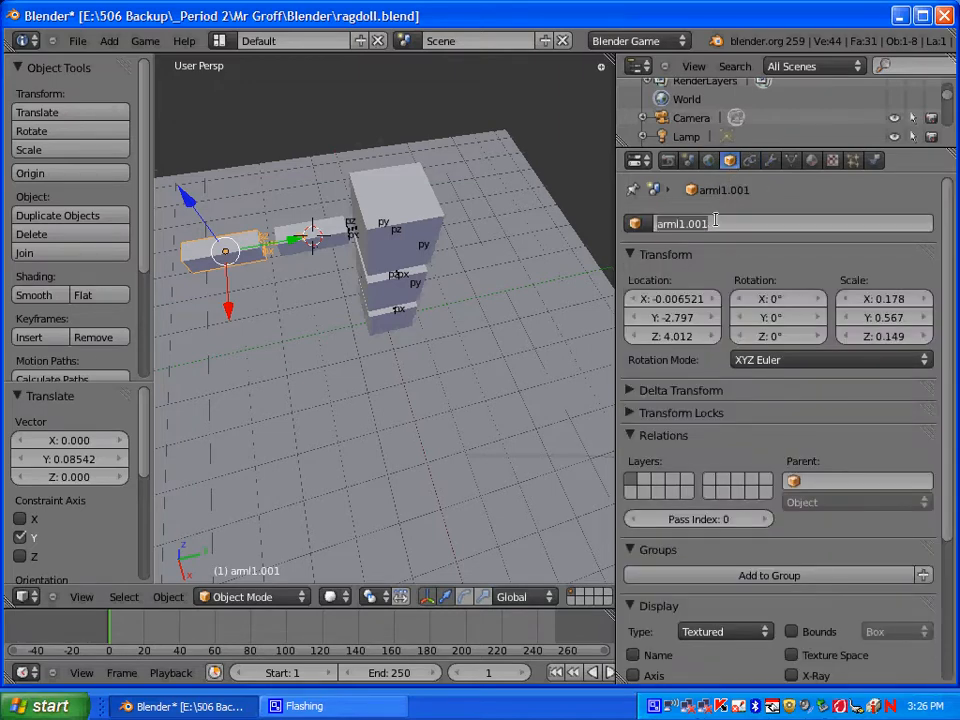
key("BackSpace")
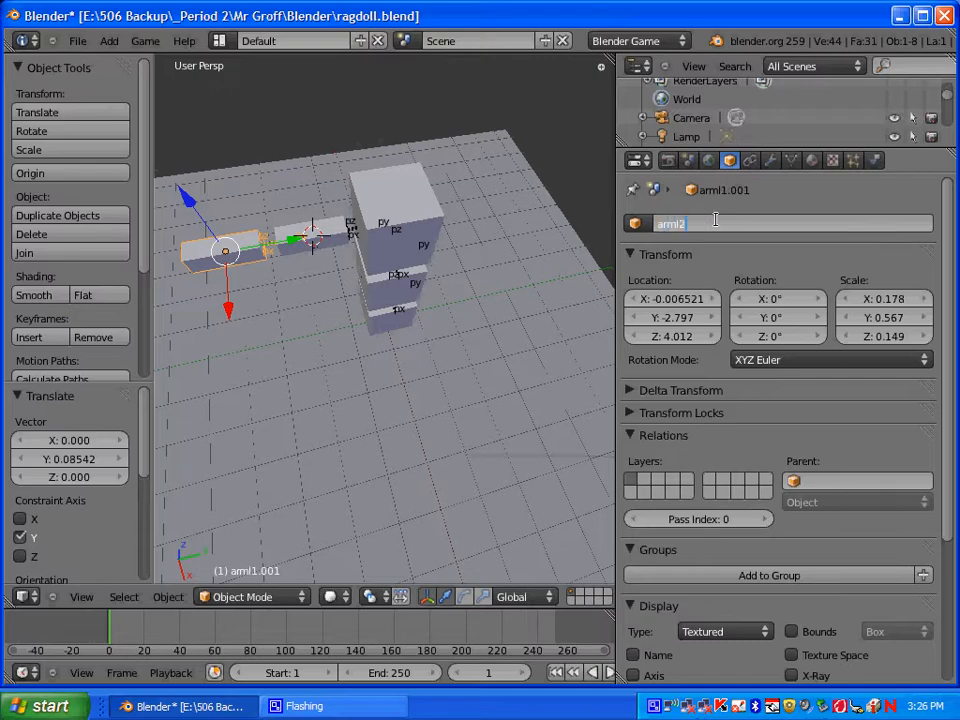
key("Return")
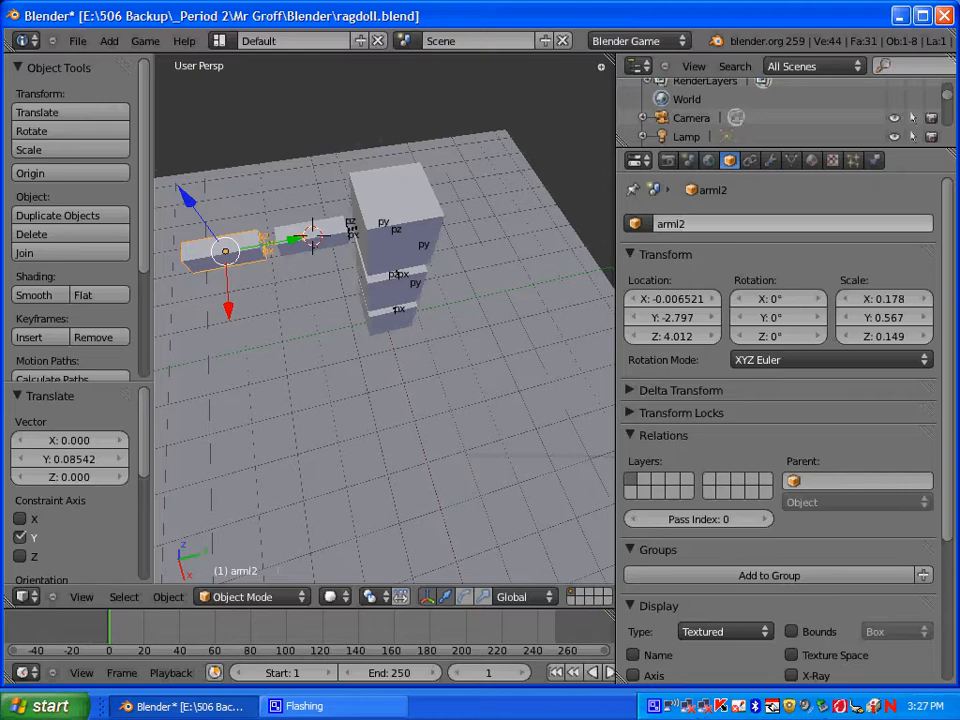
- Review arml2's physics settings and change its rigid body joint's pivot type to Hinge, keeping pivot Y at 1.000
left_click(874, 163)
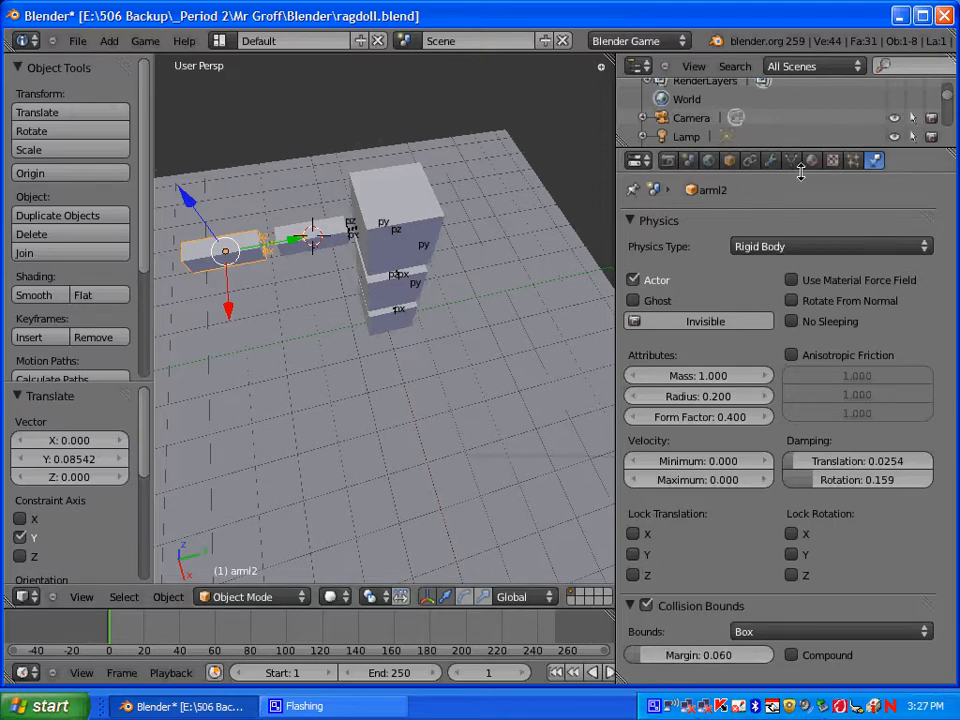
left_click(751, 161)
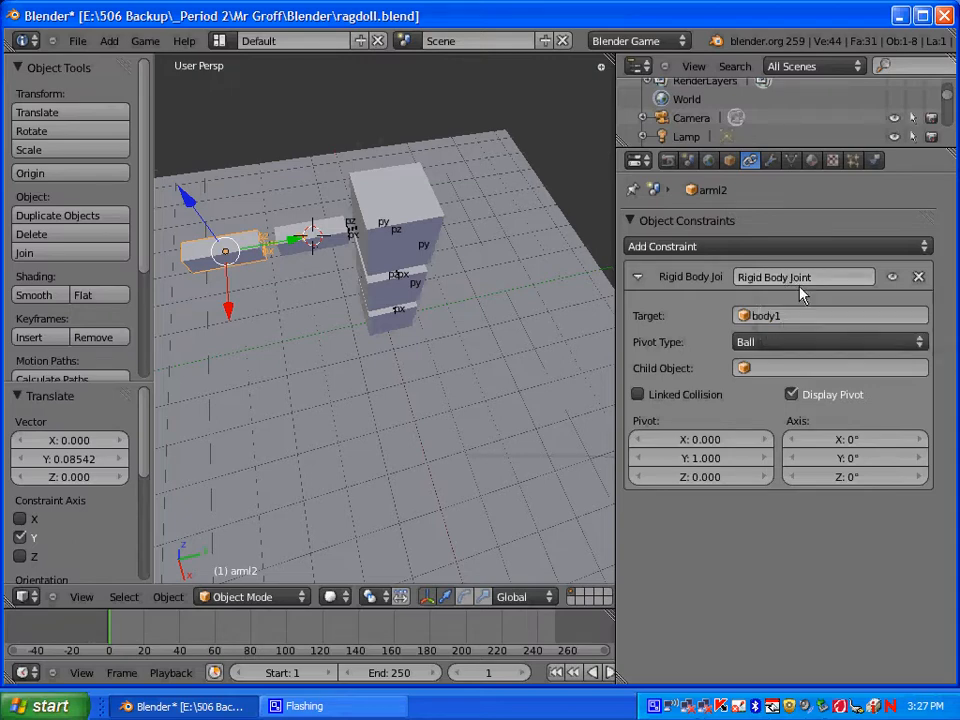
left_click(778, 342)
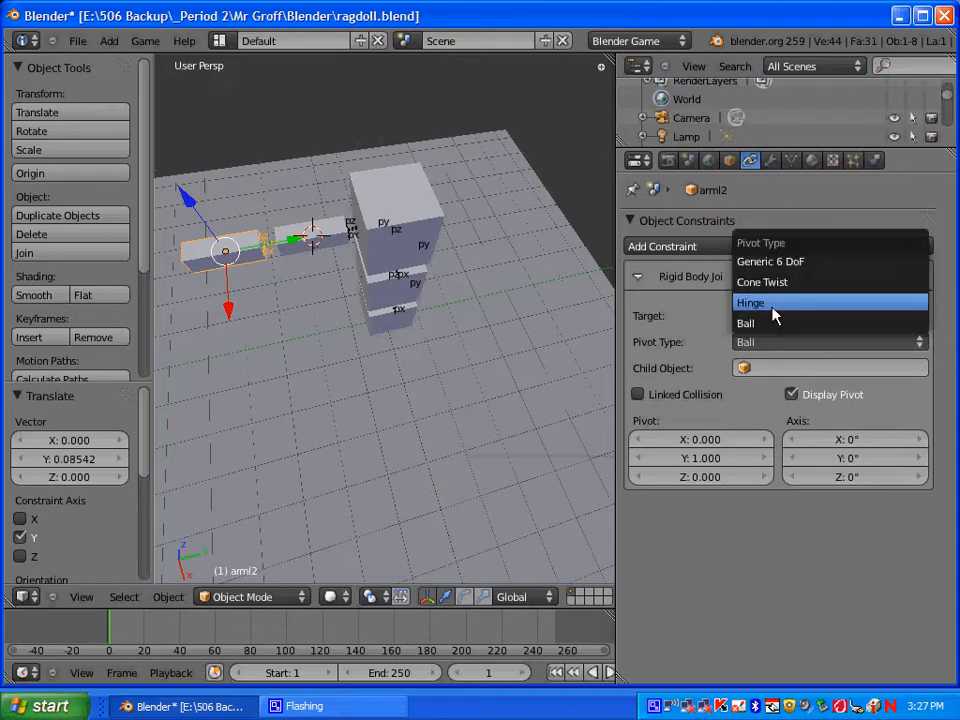
left_click(772, 305)
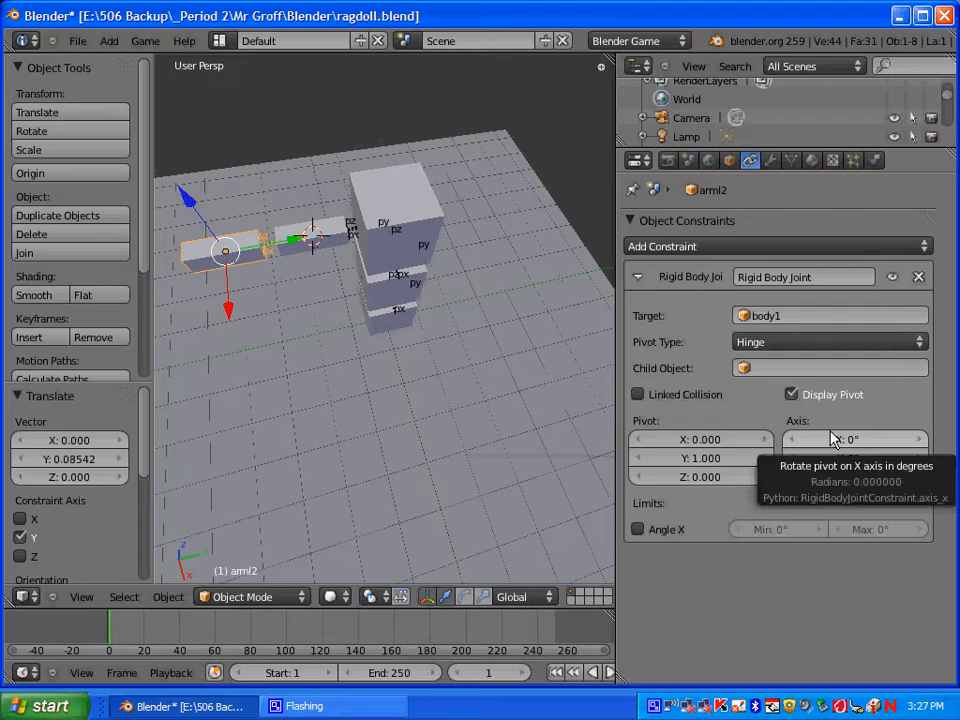
left_click(698, 461)
key("Return")
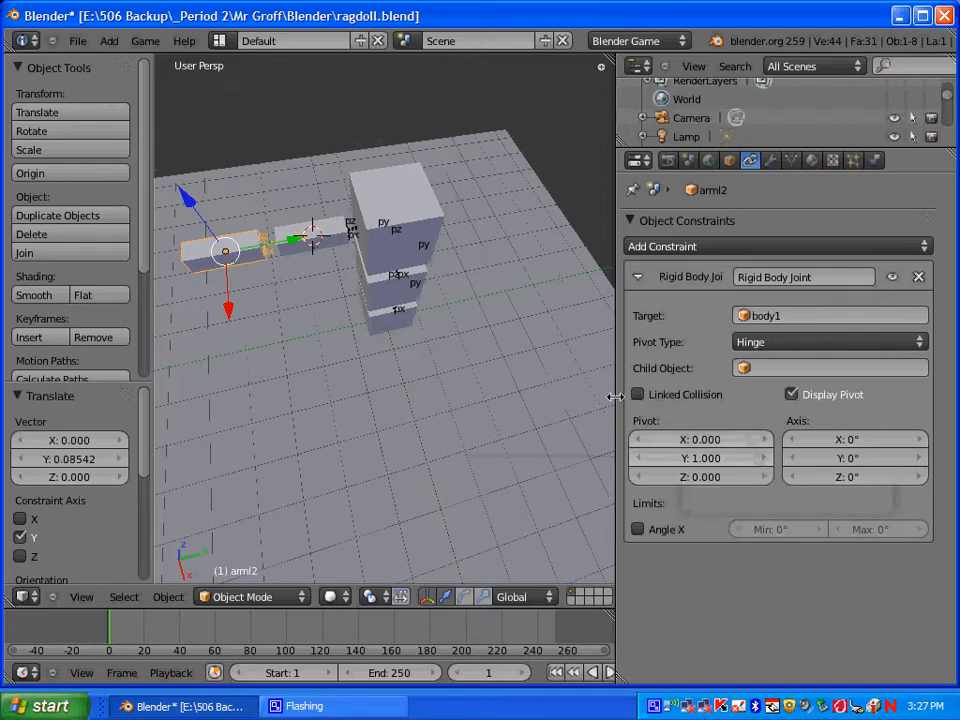
- Duplicate arml1 and arml2 together and move the copies about 4.277 along Y to the body's opposite side
right_click(317, 240)
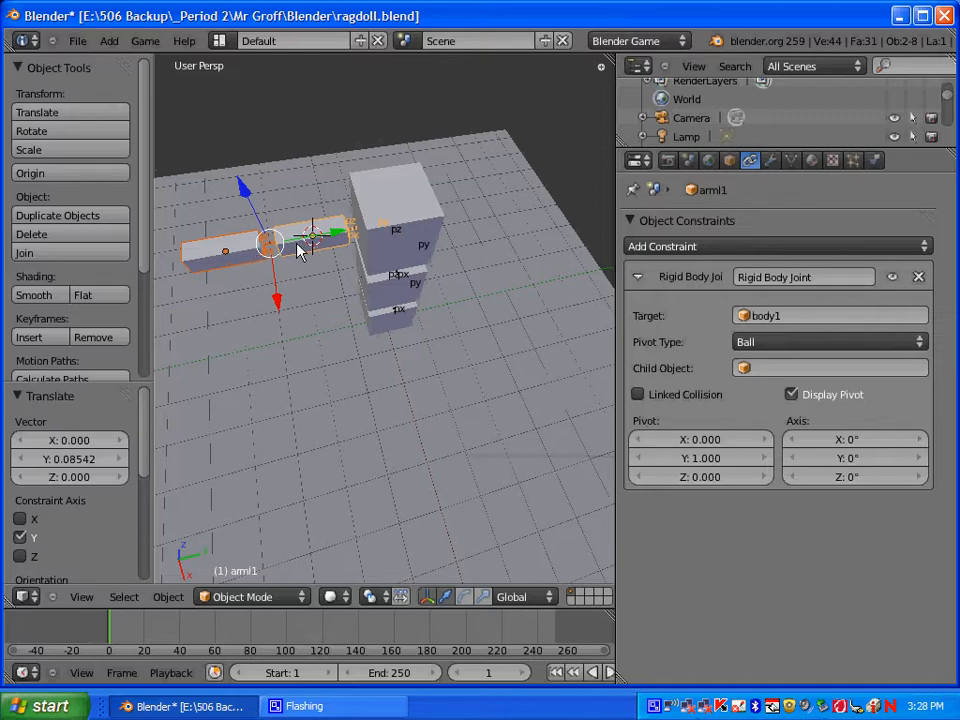
key("shift+d")
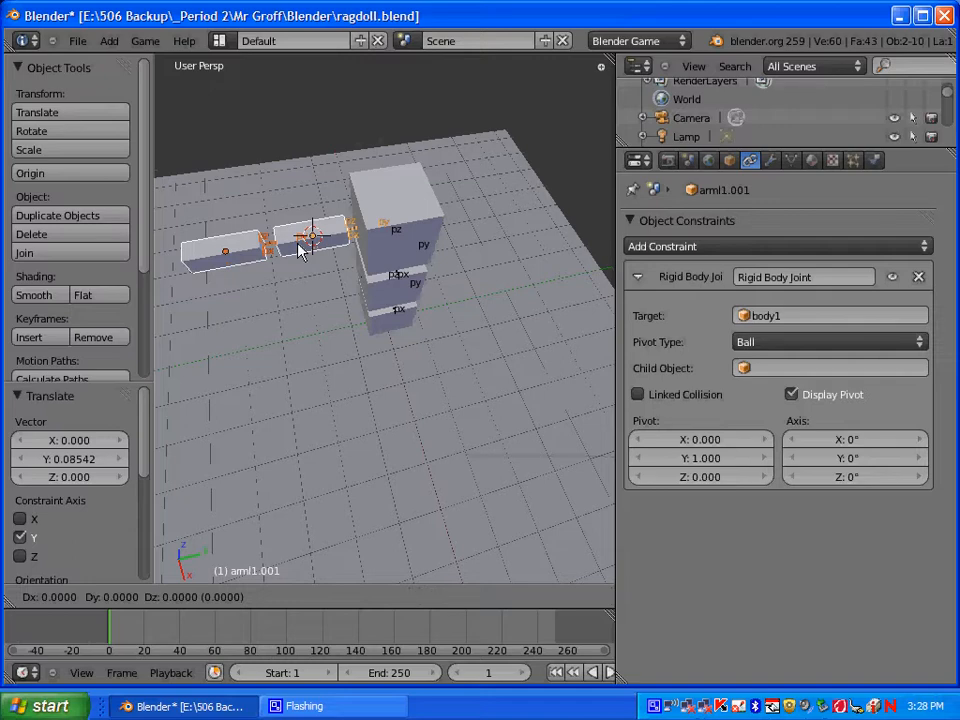
left_click(298, 243)
left_click_drag(336, 232, 574, 229)
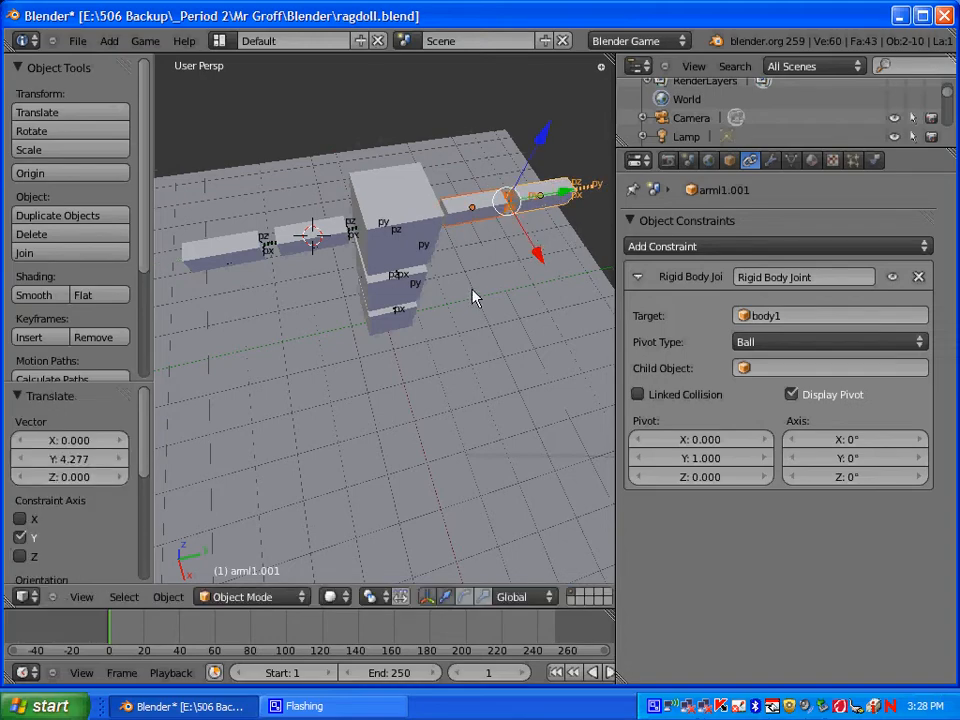
- Bring the two copied arm blocks closer to the body by moving them about -0.158 along Y
middle_click_drag(474, 297, 454, 319)
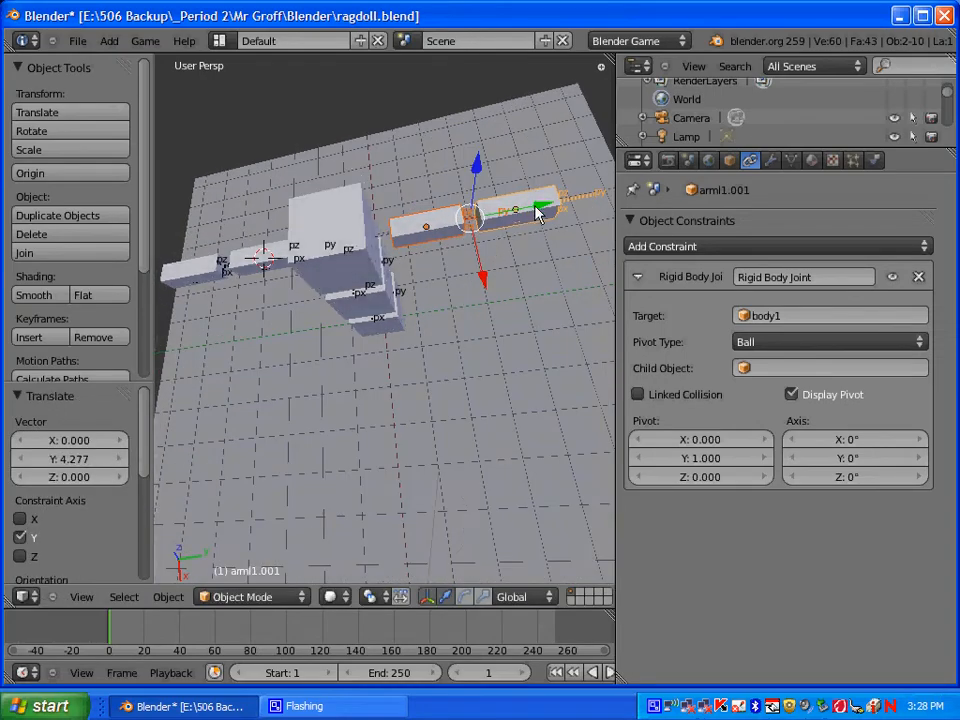
left_click_drag(537, 213, 516, 213)
right_click(508, 276)
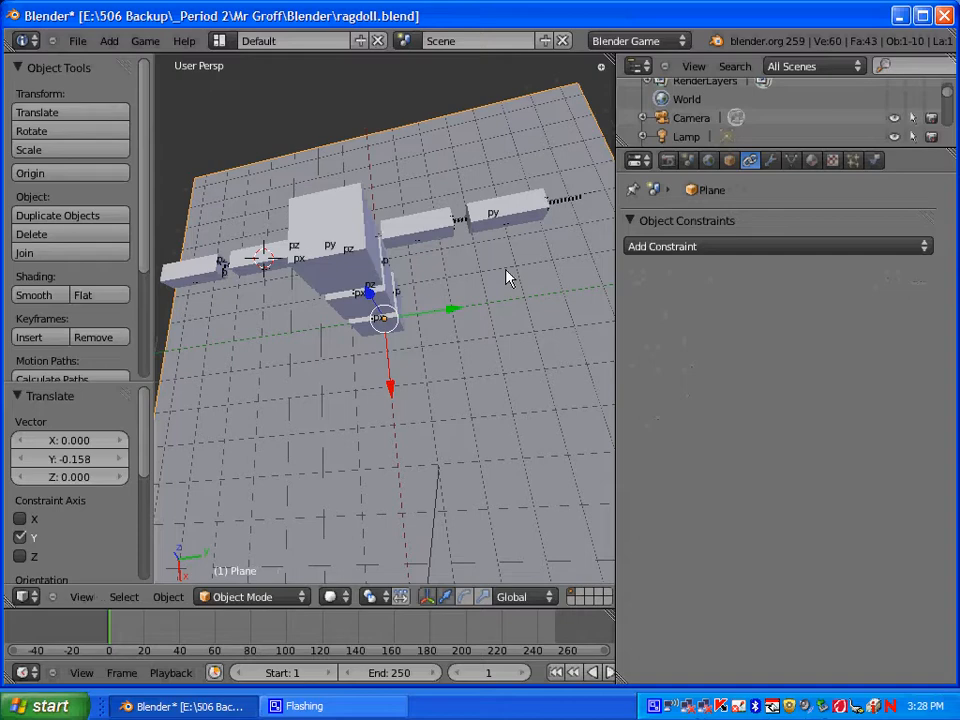
- Rename the copied arm block nearest the body from arml2.001 to armr1
right_click(412, 238)
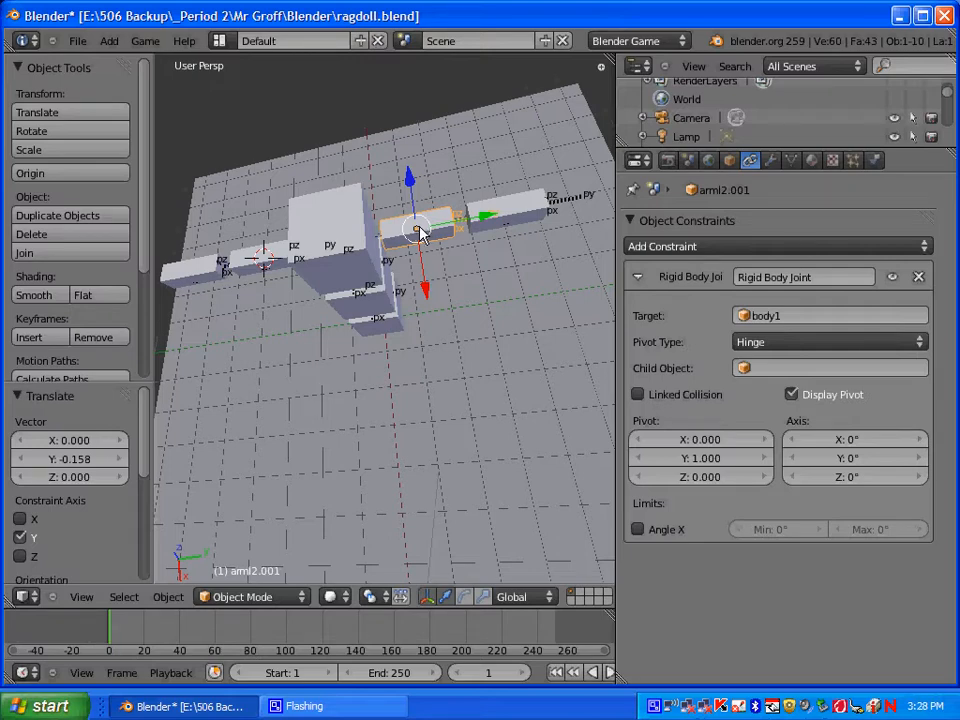
left_click(729, 162)
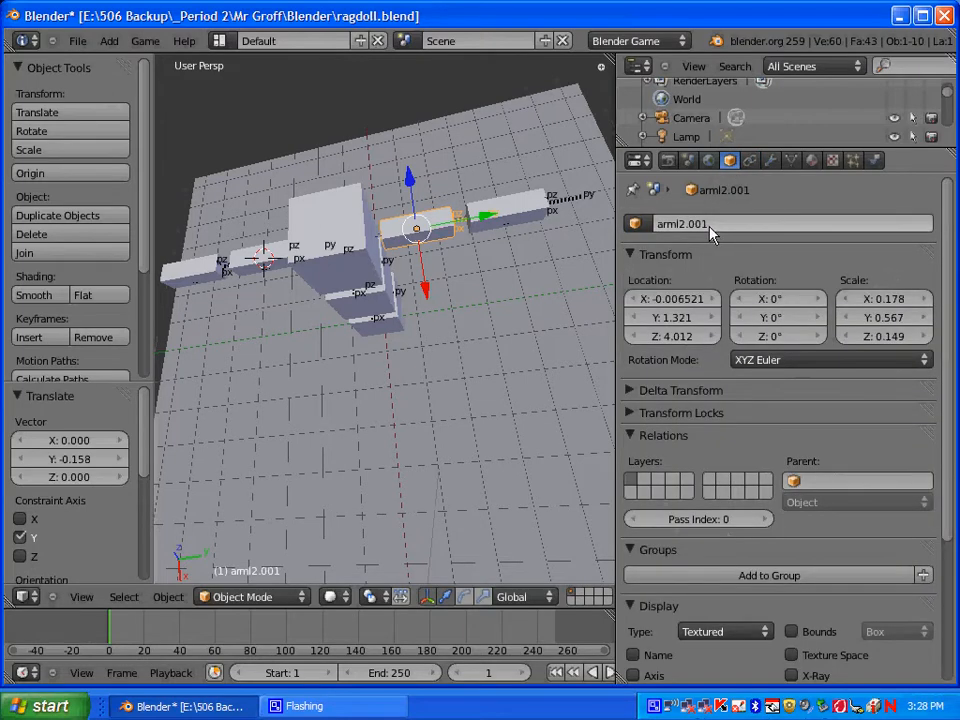
left_click(707, 224)
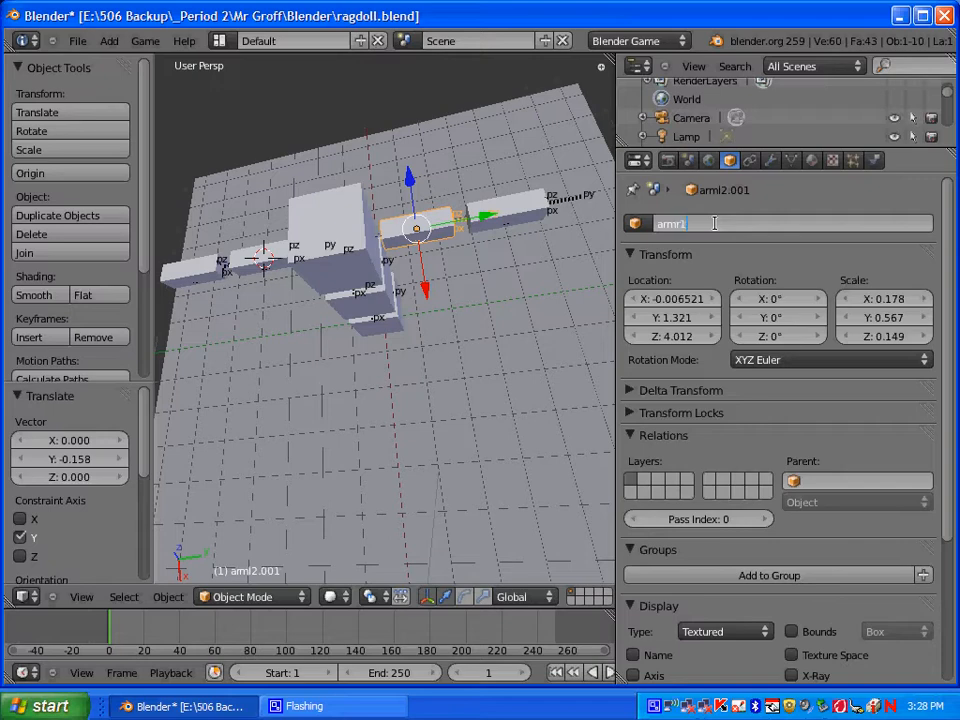
key("Return")
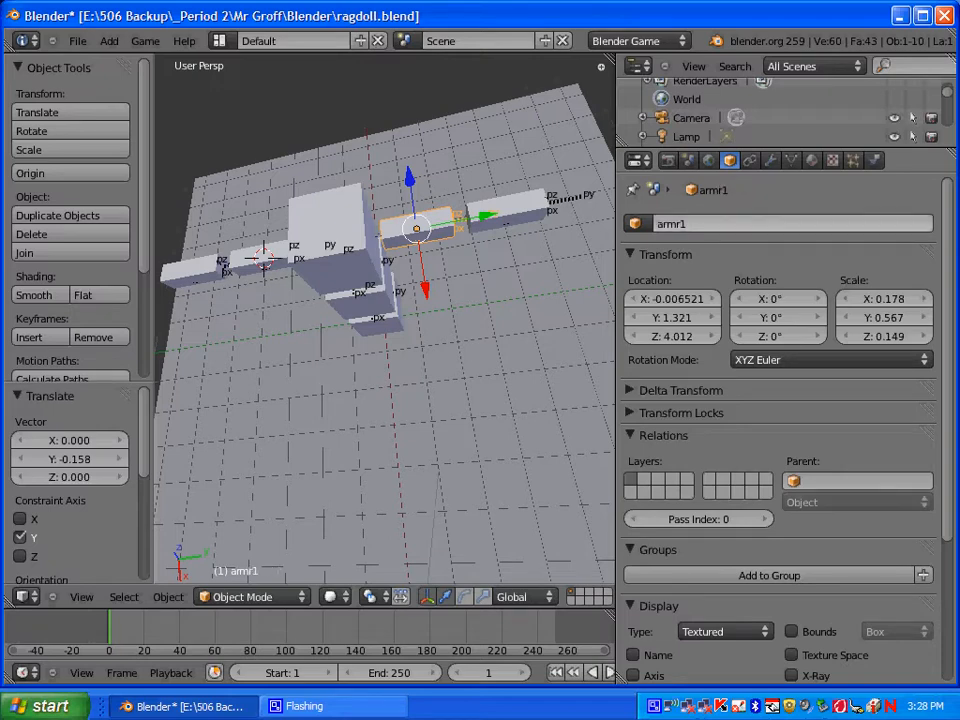
- Review armr1's physics settings and change its rigid body joint's pivot type to Ball
left_click(876, 162)
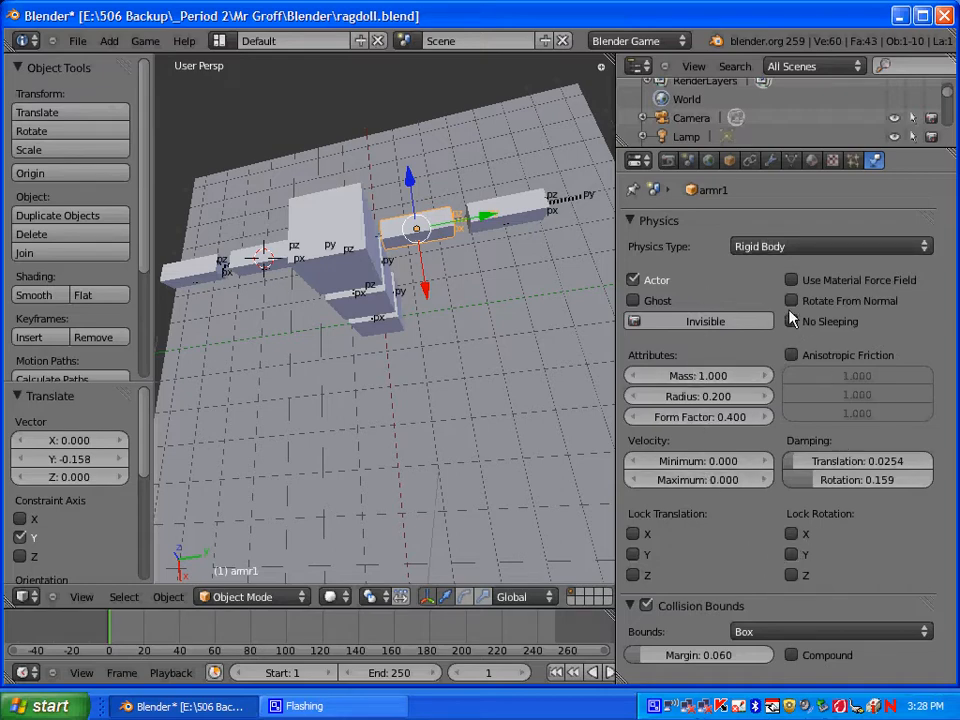
left_click(750, 162)
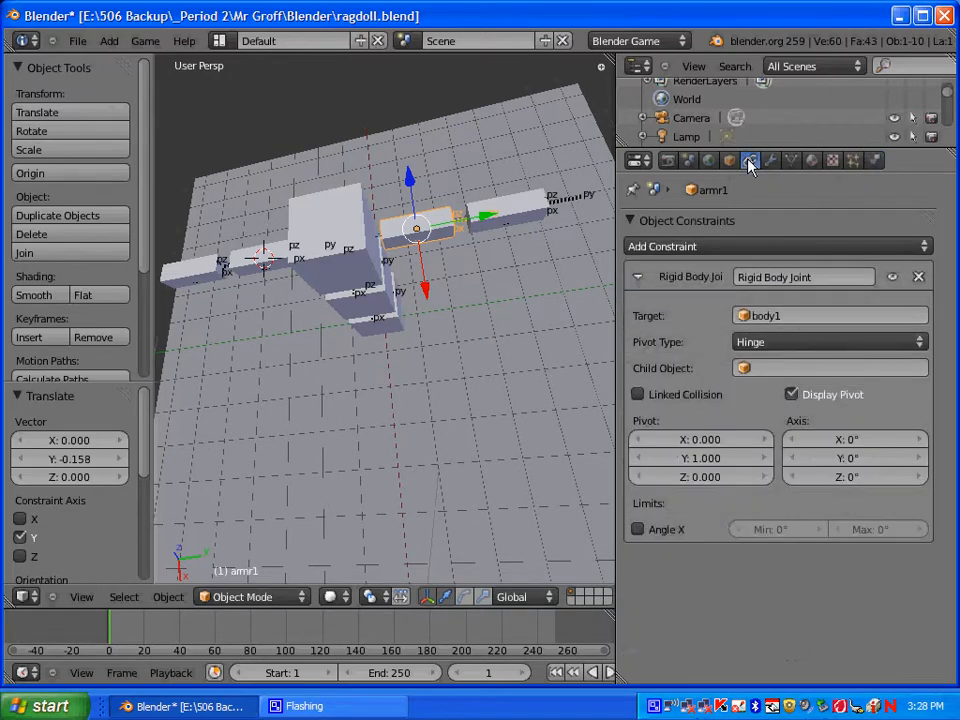
left_click(757, 345)
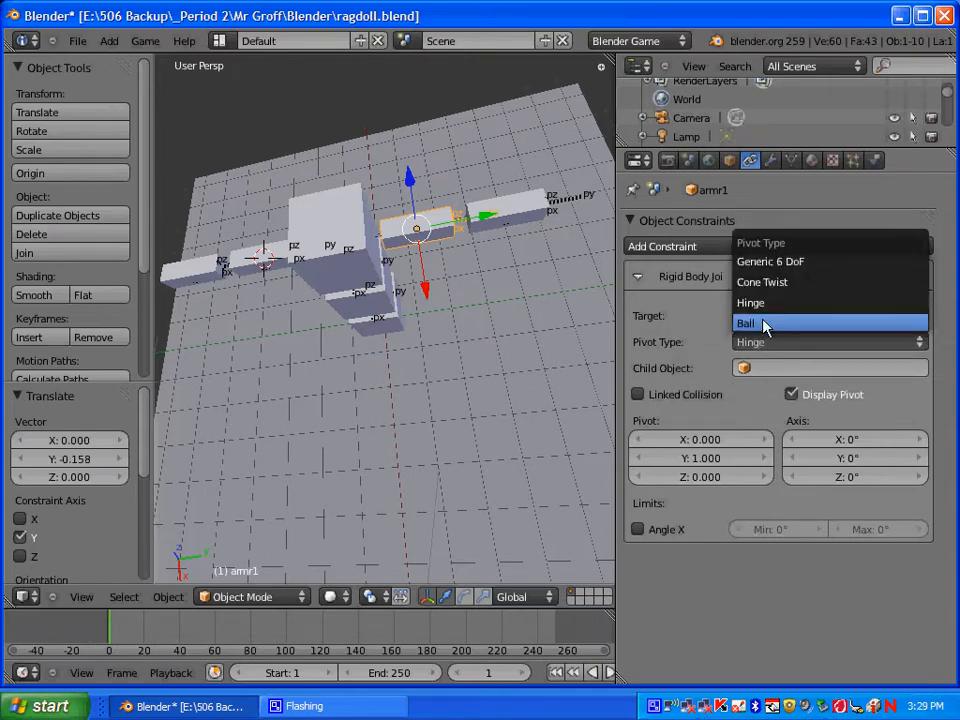
left_click(763, 324)
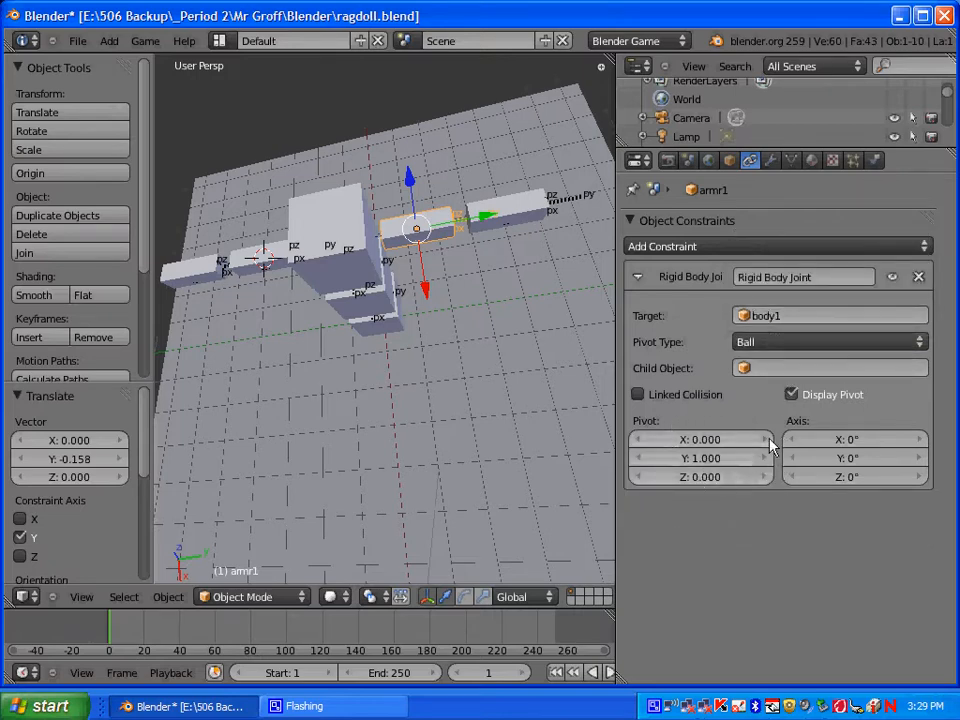
- Set the Y pivot of armr1's rigid body joint to -1
left_click(710, 465)
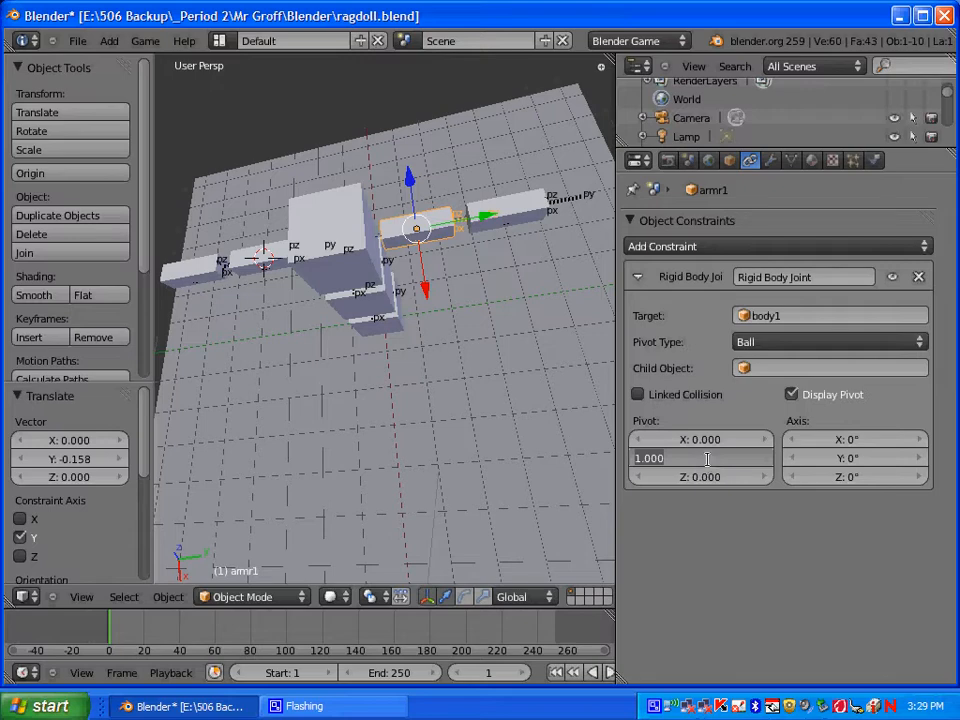
key("BackSpace")
key("Return")
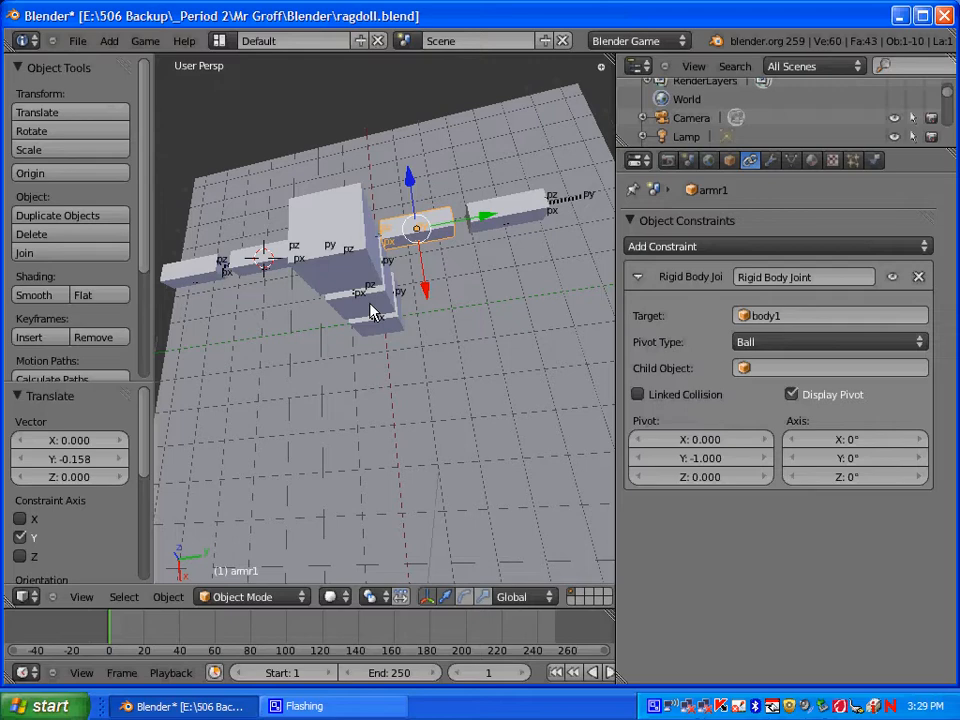
- Rename the outer copied arm block from arml1.001 to armr2
right_click(517, 220)
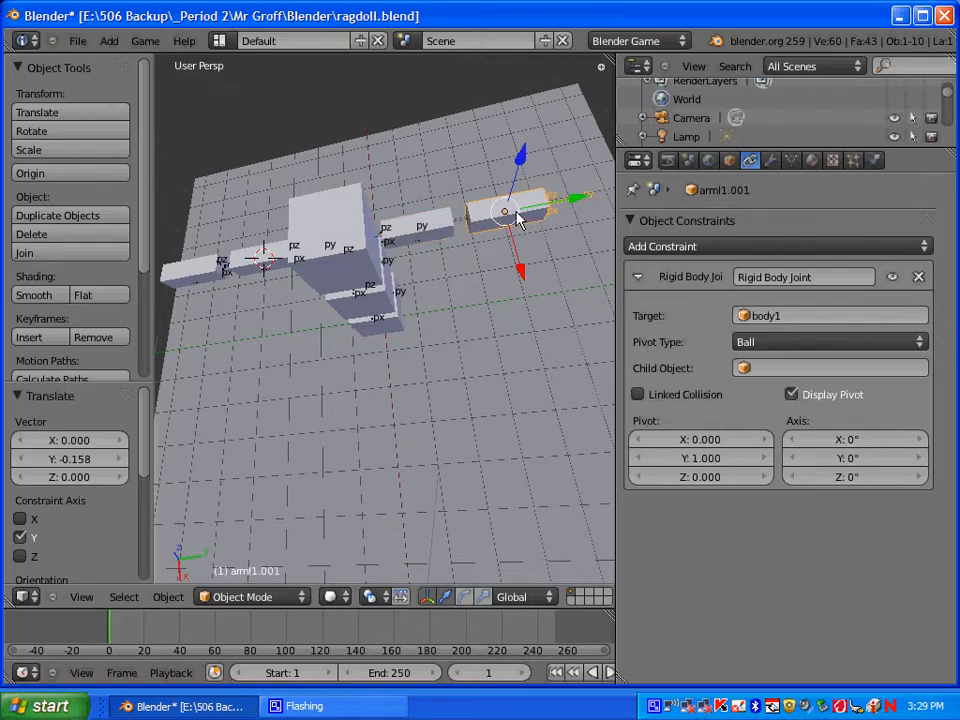
left_click(729, 162)
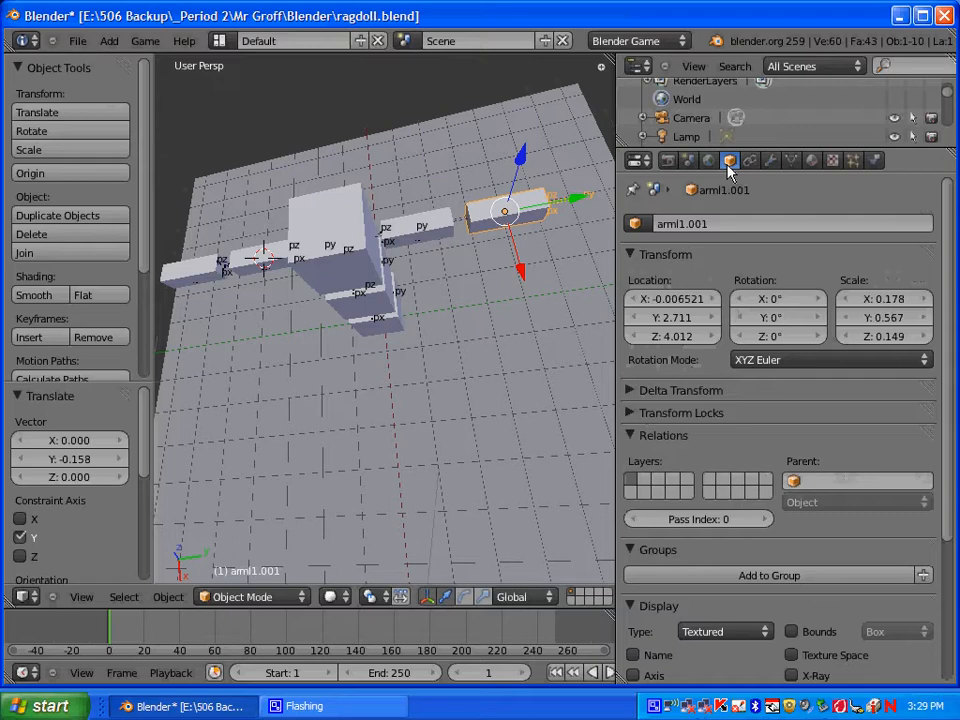
left_click(697, 224)
type("ar")
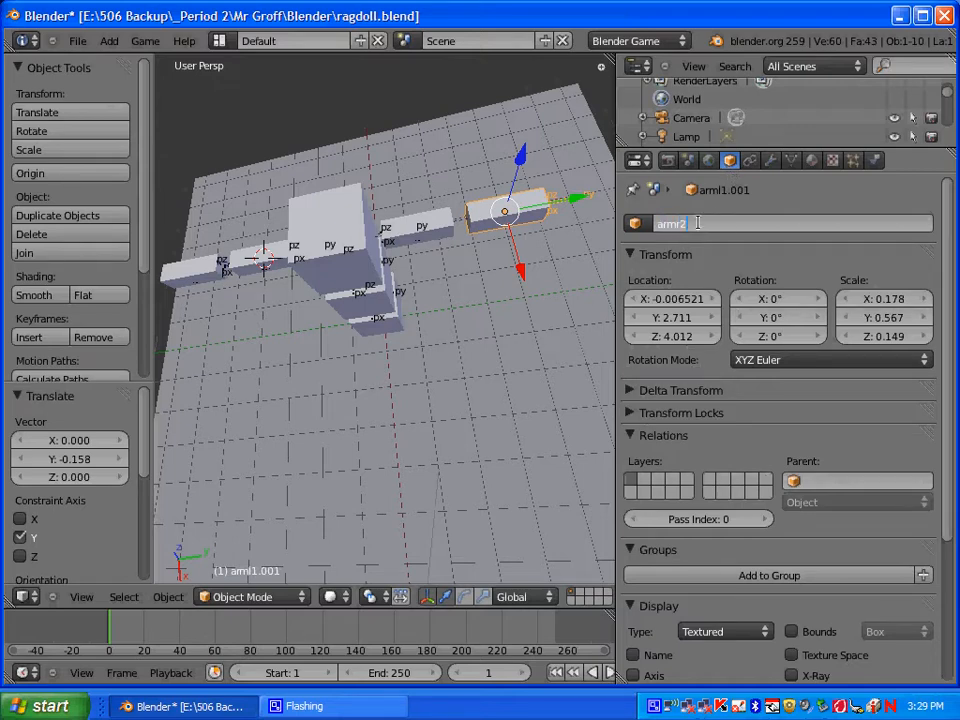
type("mr2")
key("Return")
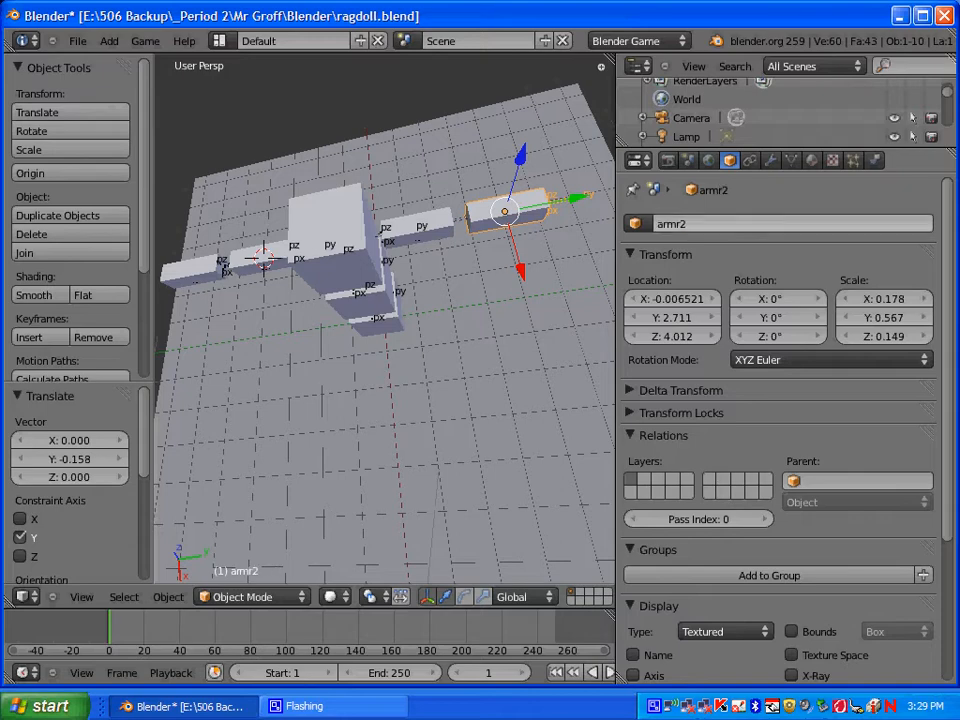
- Set the target of armr2's rigid body joint to arml1
left_click(750, 160)
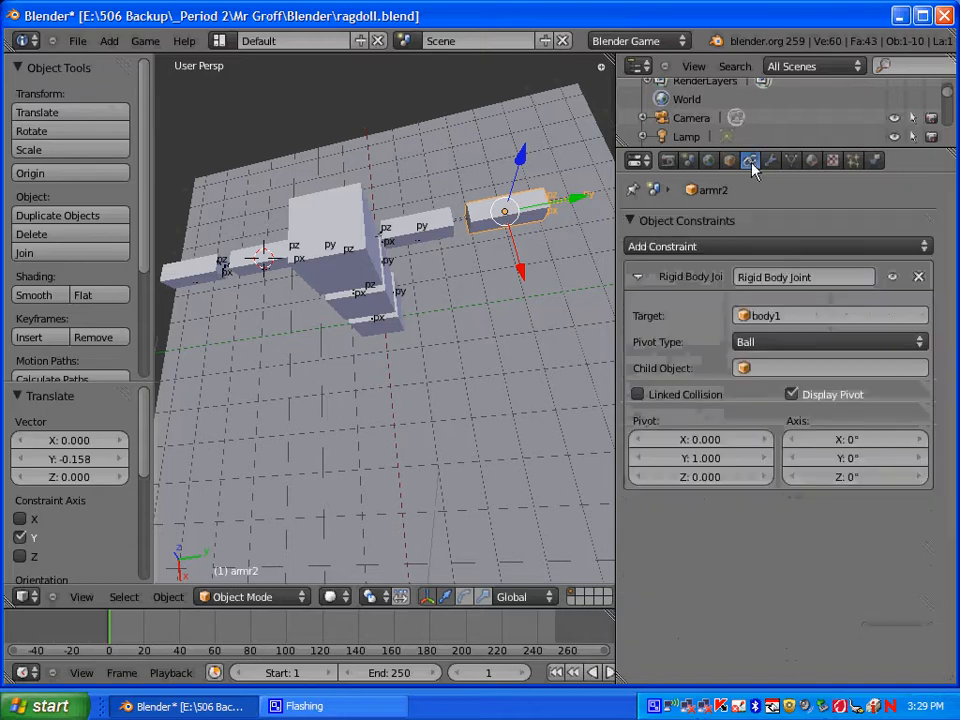
left_click(767, 318)
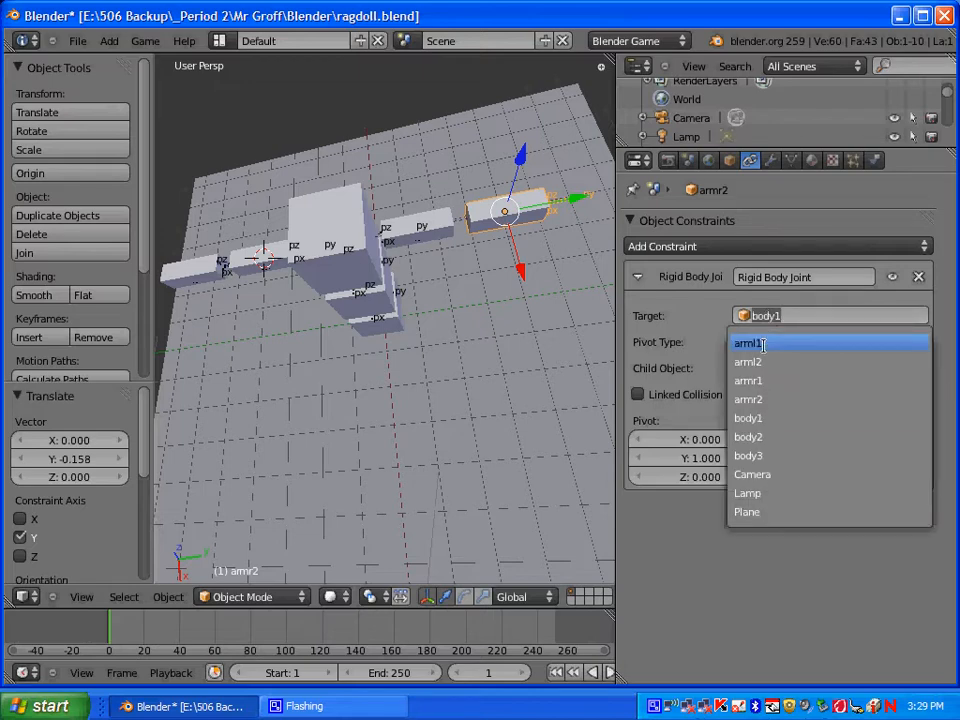
left_click(763, 344)
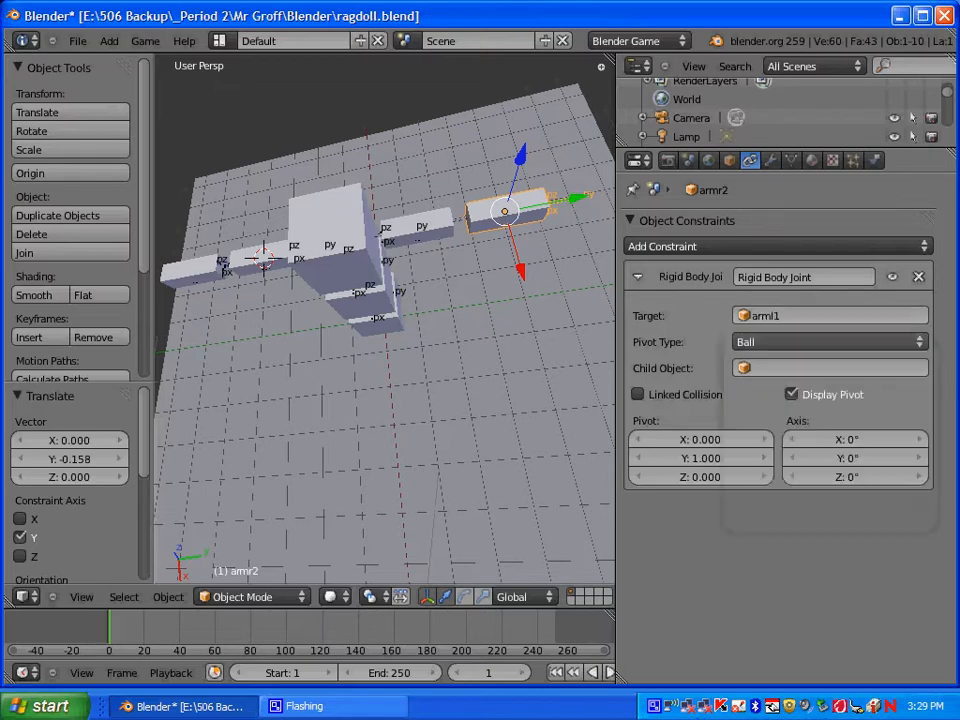
left_click(660, 705)
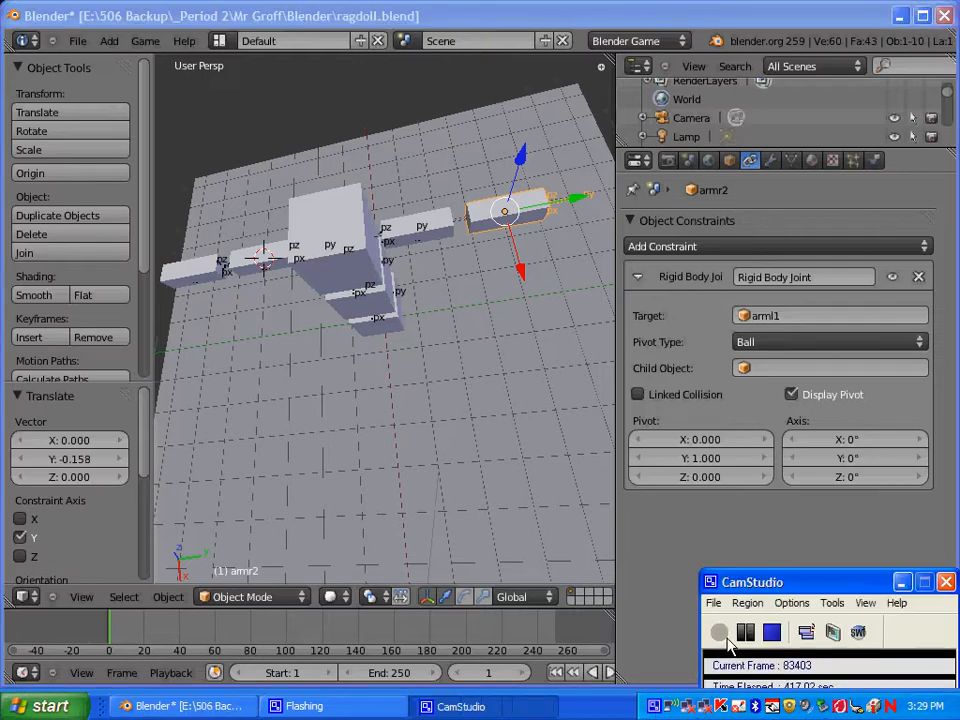
left_click(901, 581)
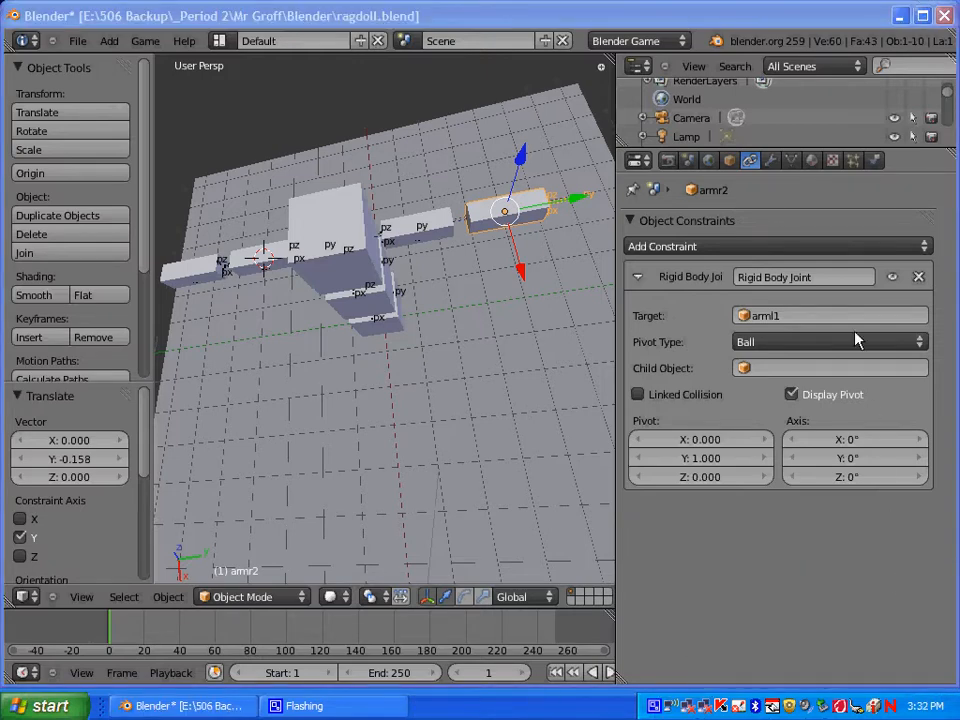
- Point armr2's rigid body joint at armr1 as its target
right_click(430, 230)
right_click(513, 218)
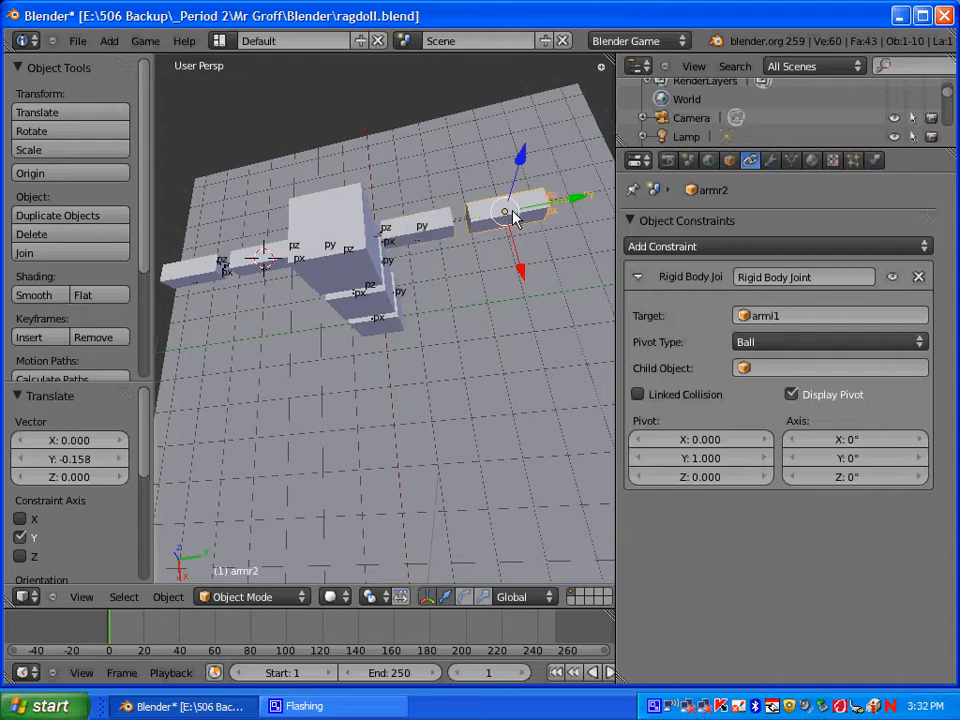
left_click(797, 316)
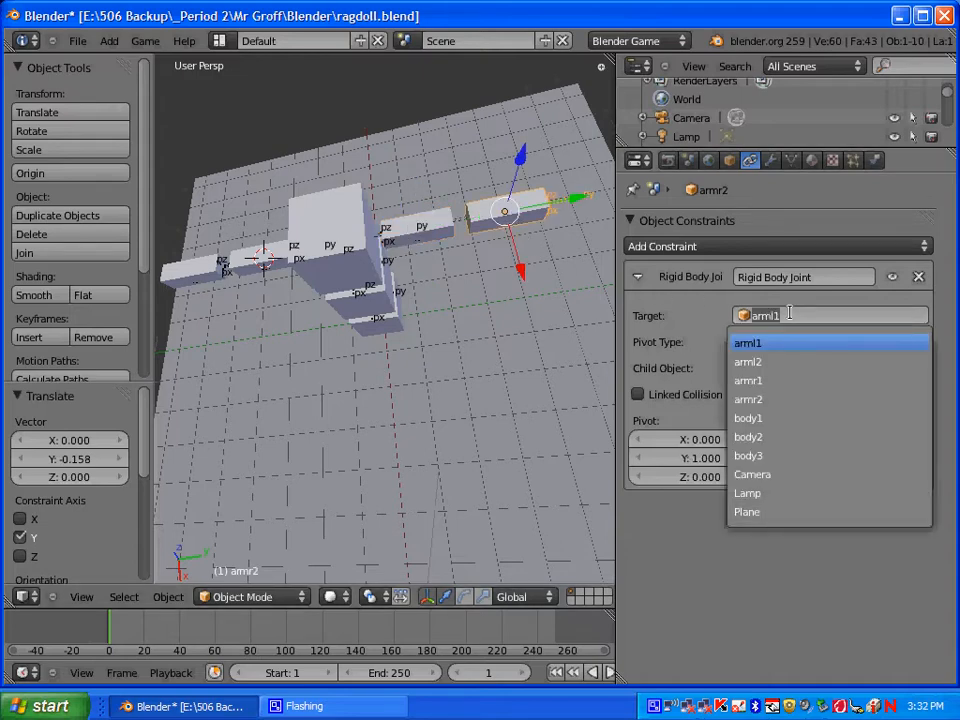
left_click(766, 380)
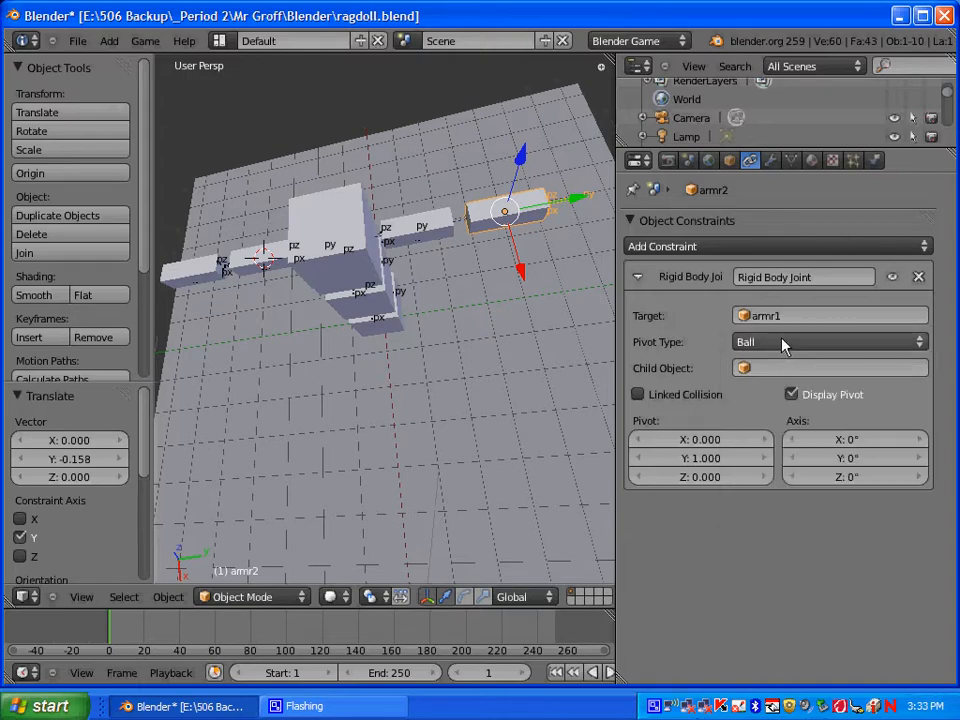
- Change armr2's joint pivot type to Hinge and set its Y pivot to -1
left_click(783, 344)
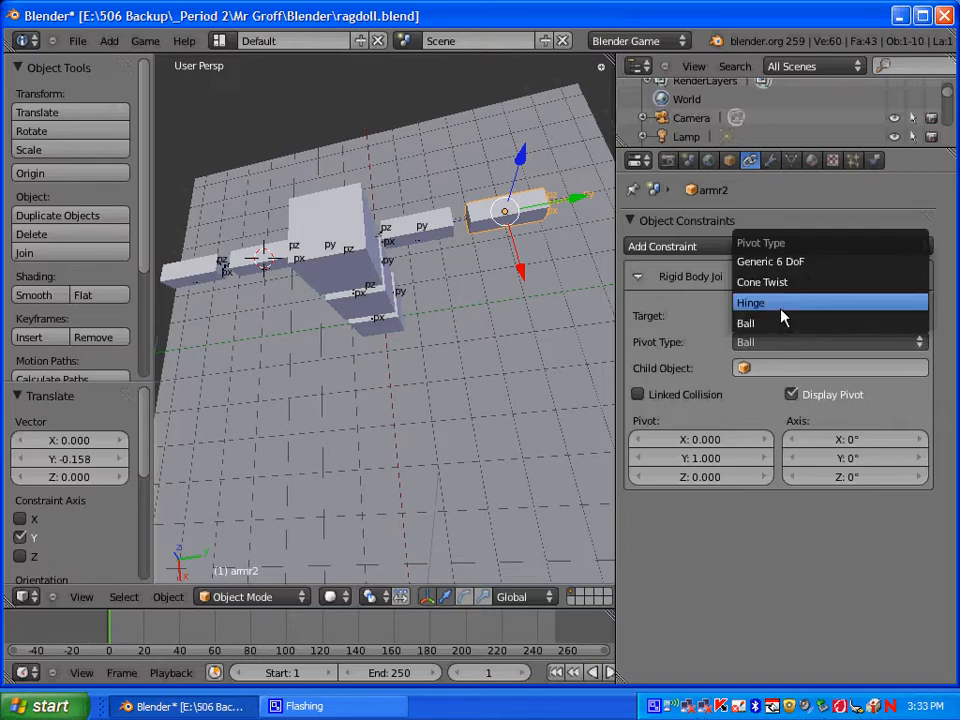
left_click(784, 313)
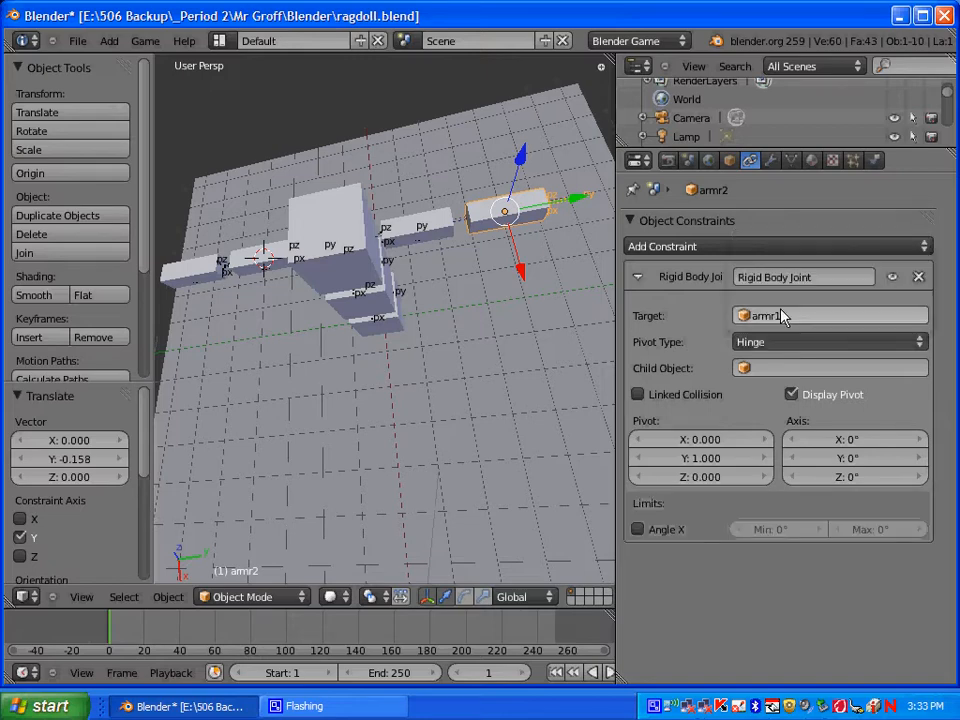
left_click(714, 458)
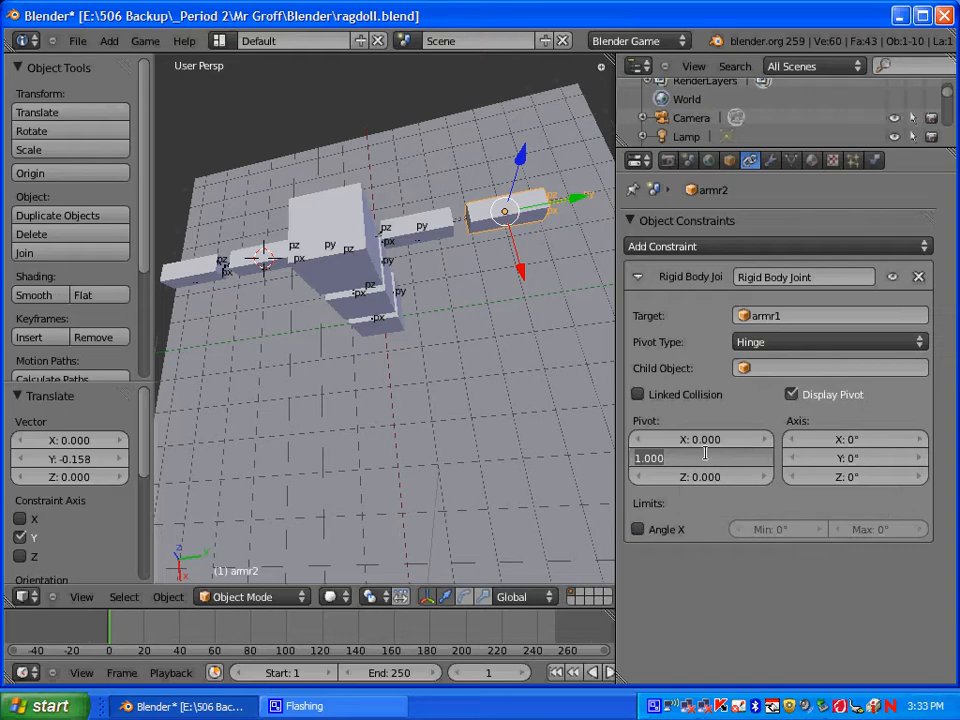
type("-1")
key("Return")
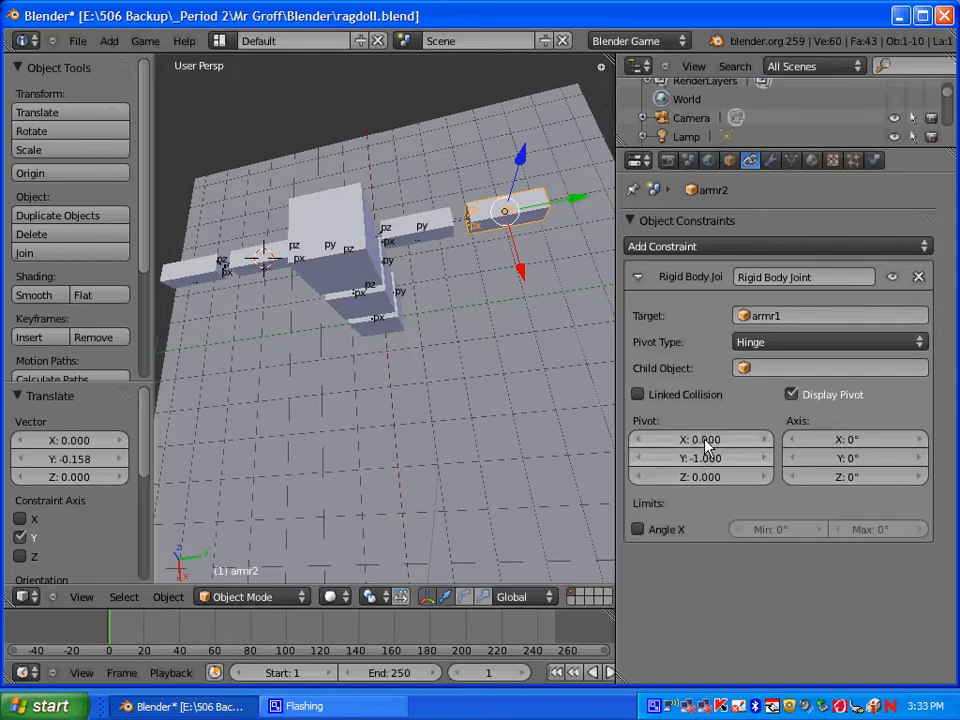
- Set the target of arml2's rigid body joint to arml1 and review the joint settings of the other arm blocks
right_click(428, 232)
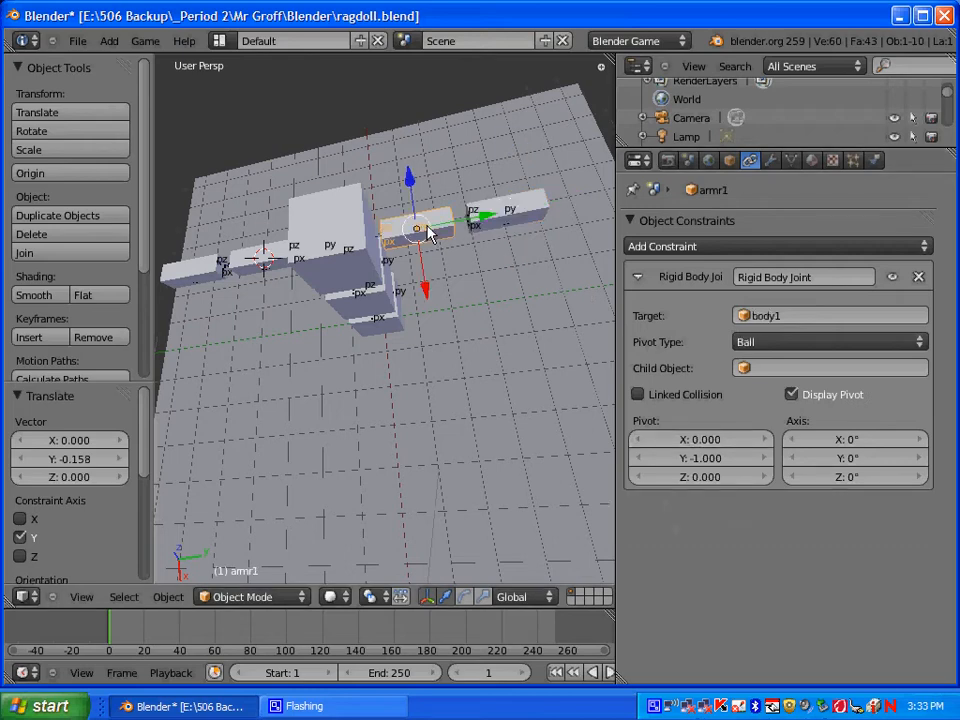
right_click(502, 213)
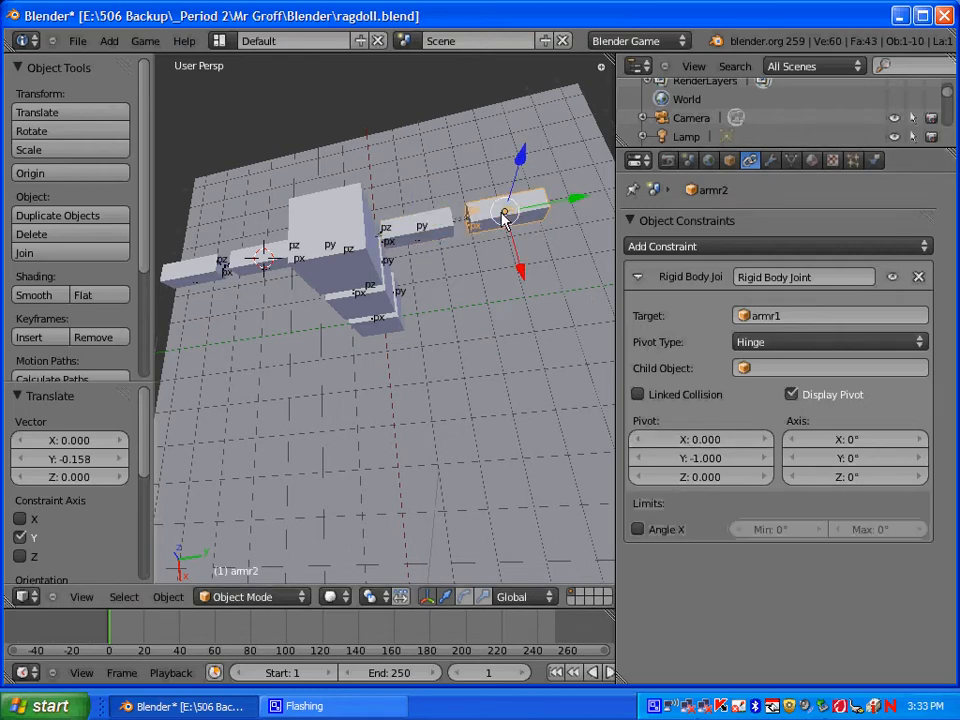
right_click(195, 268)
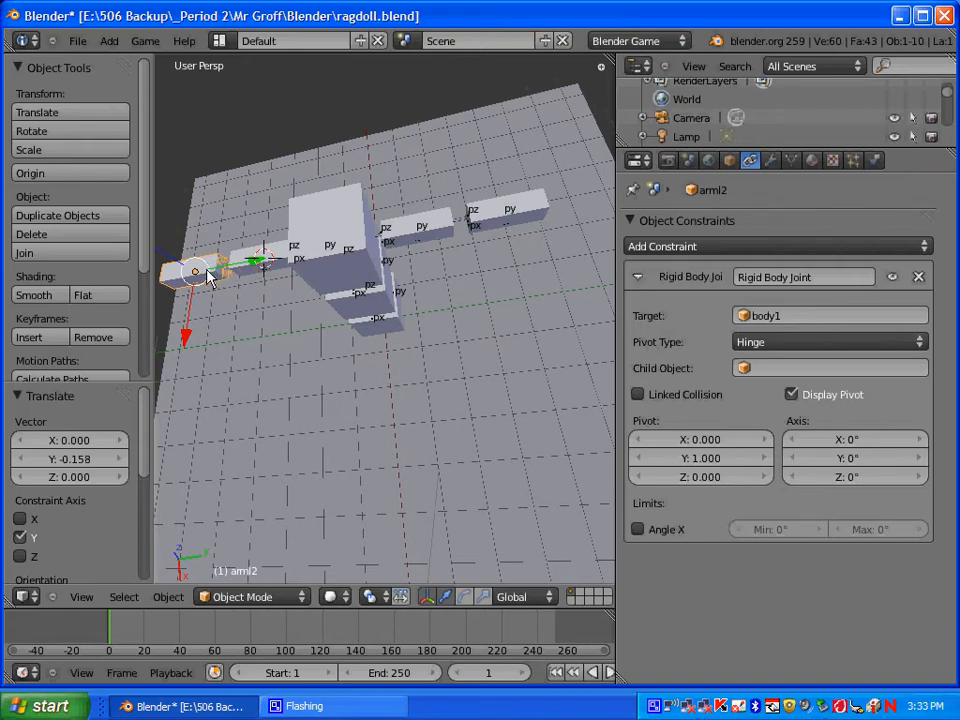
right_click(260, 267)
right_click(199, 268)
left_click(798, 318)
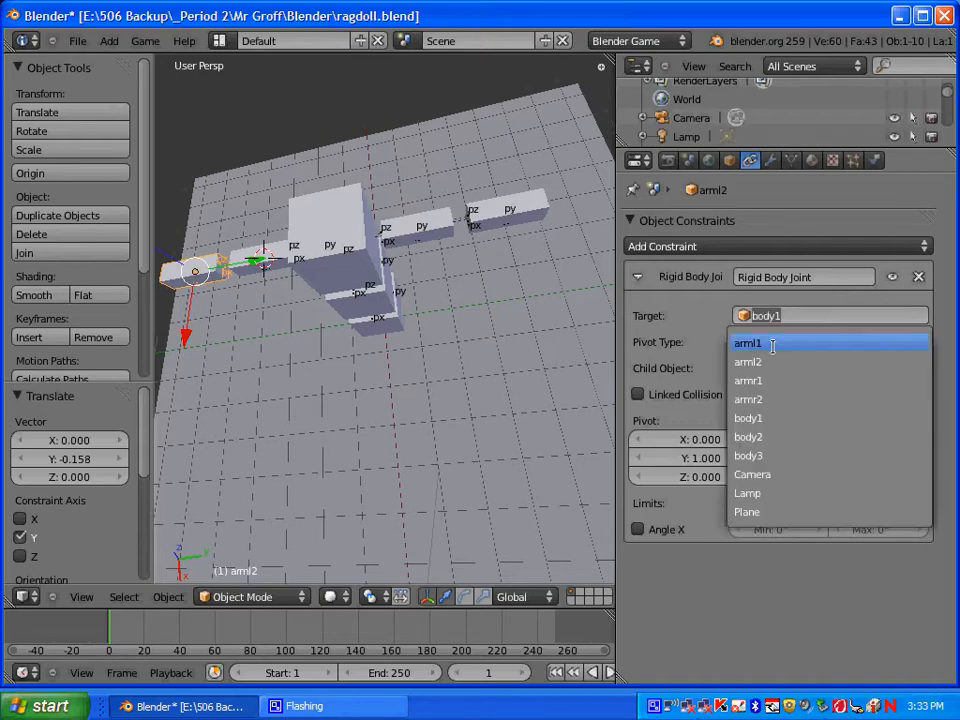
left_click(773, 344)
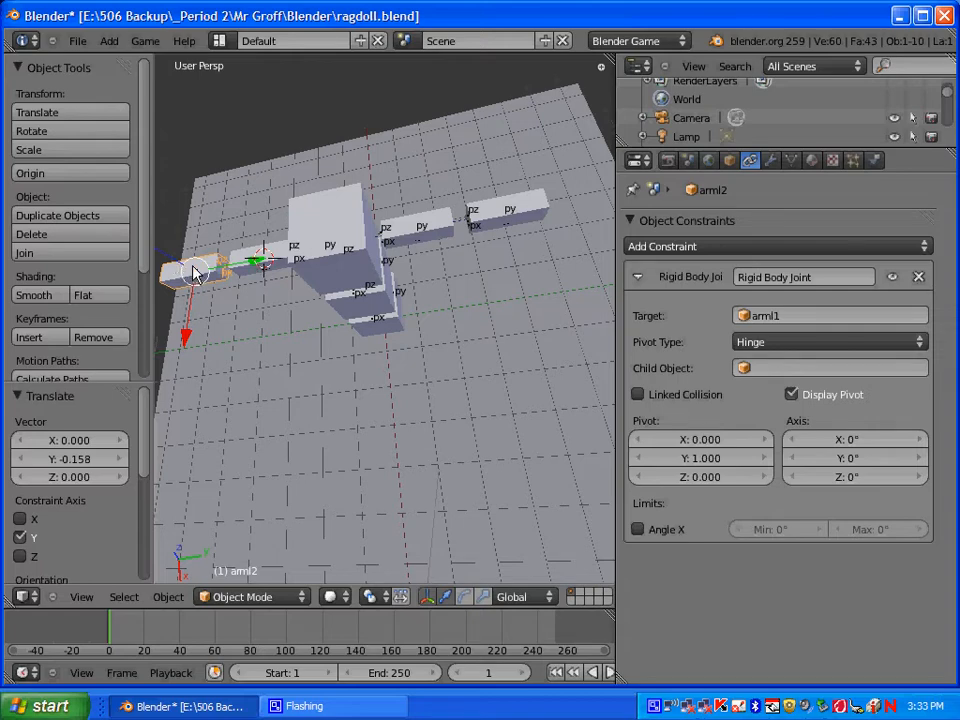
right_click(263, 262)
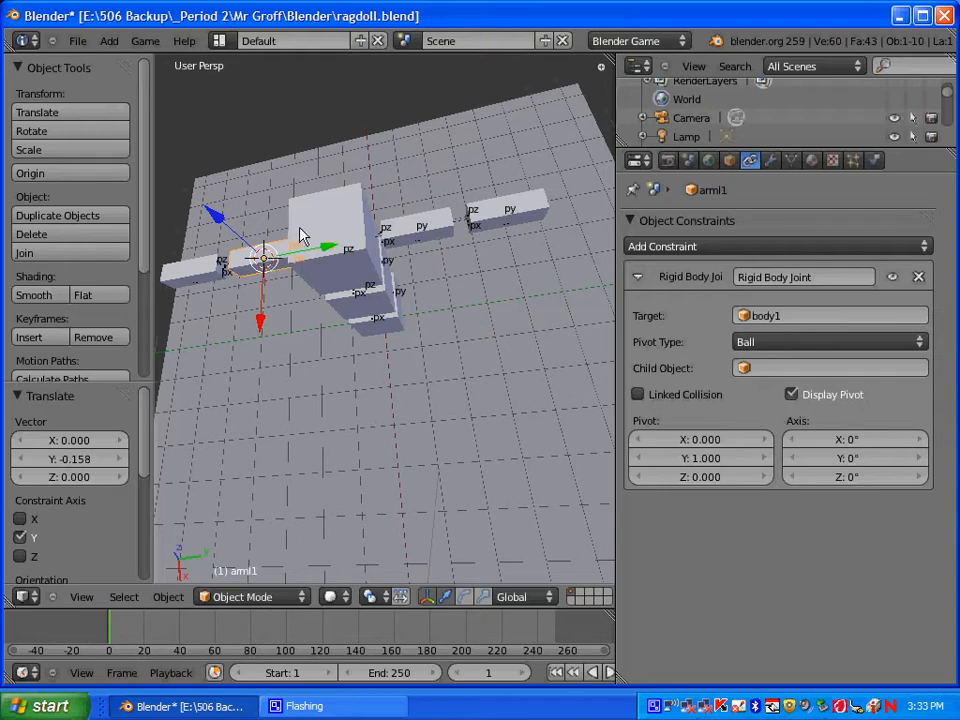
right_click(421, 231)
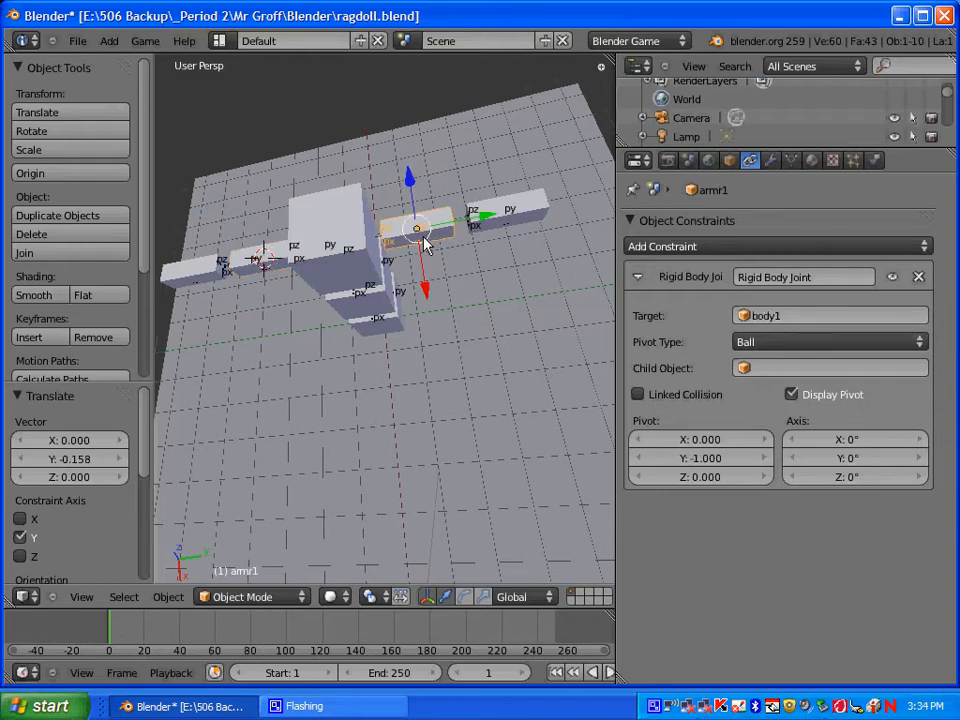
right_click(487, 214)
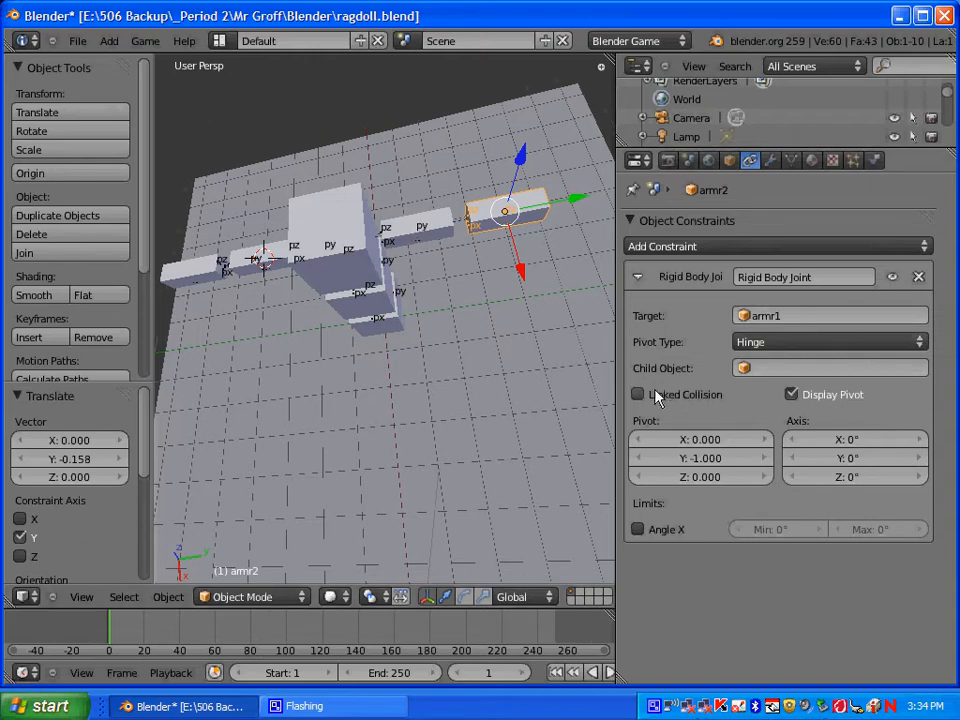
- Snap the 3D cursor to body1 and add a UV sphere there for the head
right_click(339, 240)
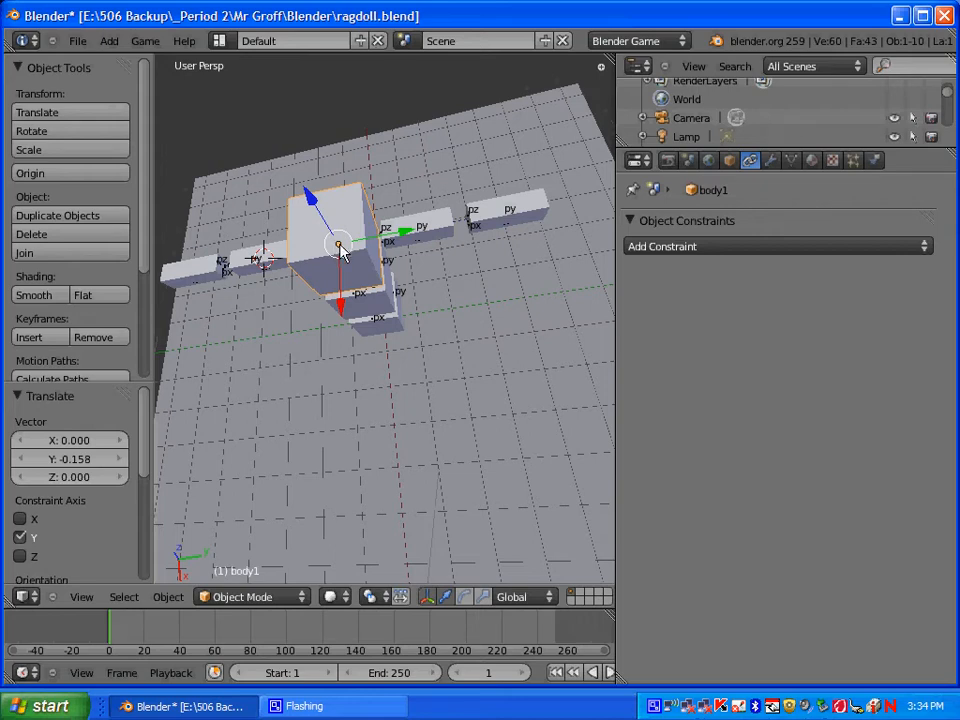
key("shift+s")
left_click(341, 249)
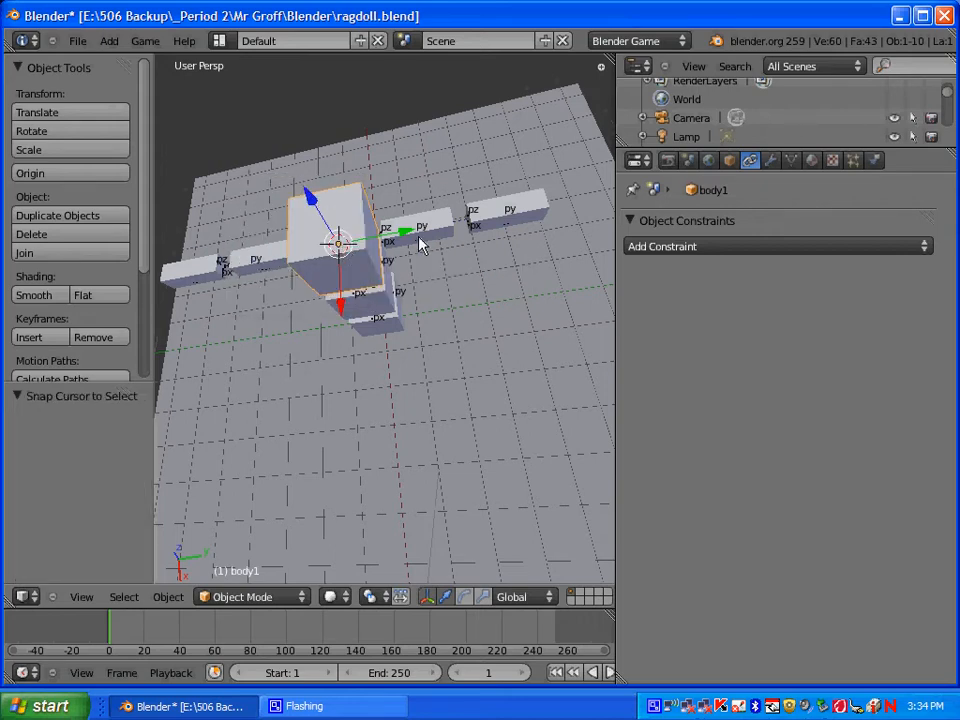
middle_click_drag(422, 245, 298, 160)
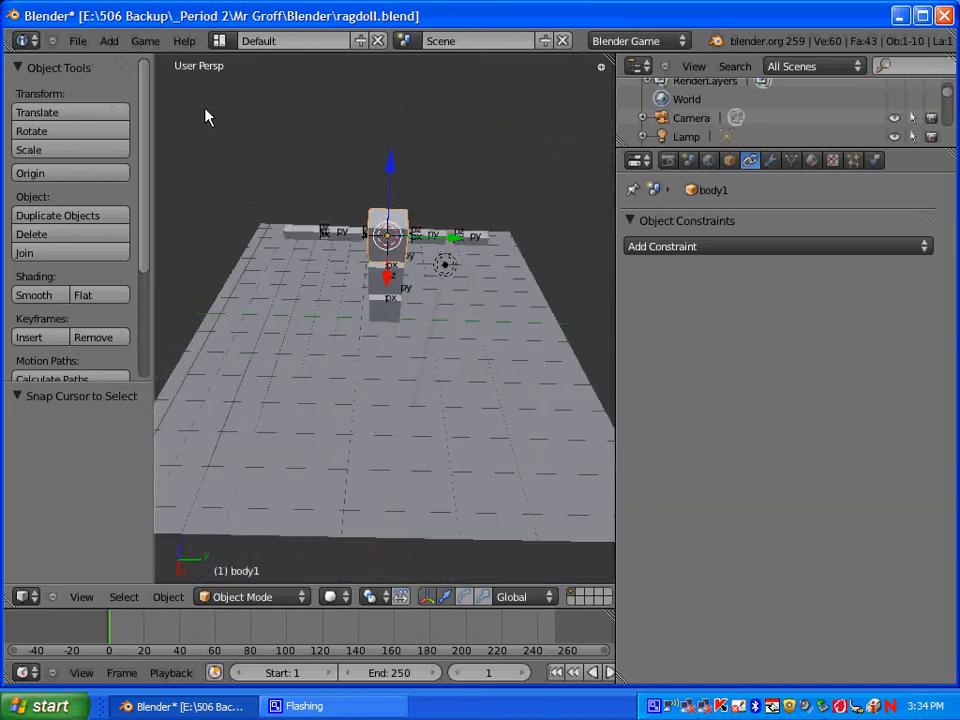
left_click(113, 42)
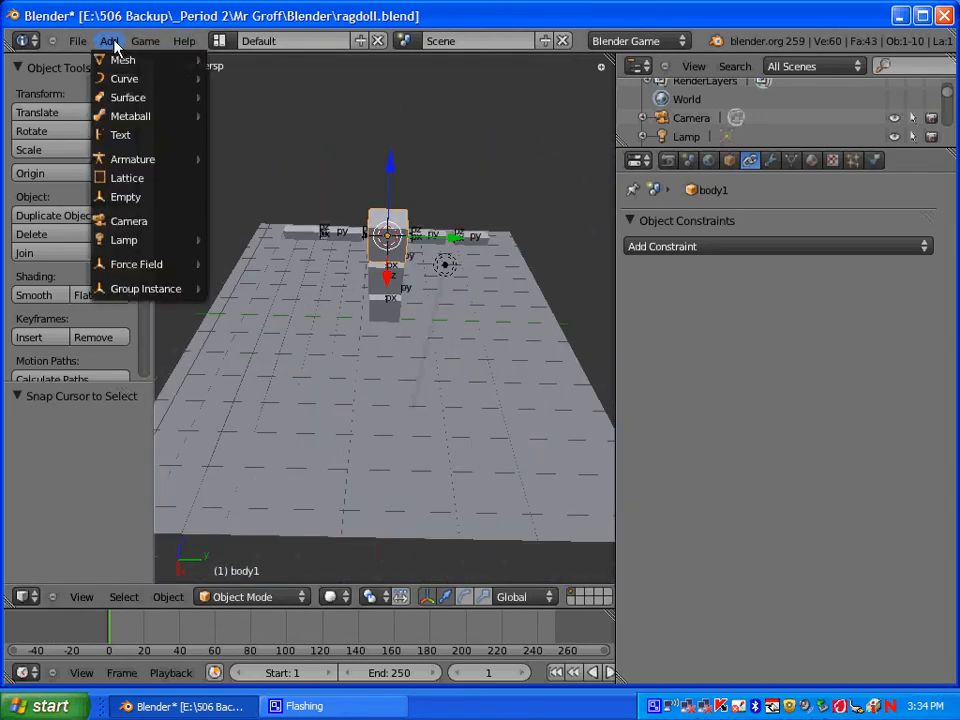
mouse_move(119, 61)
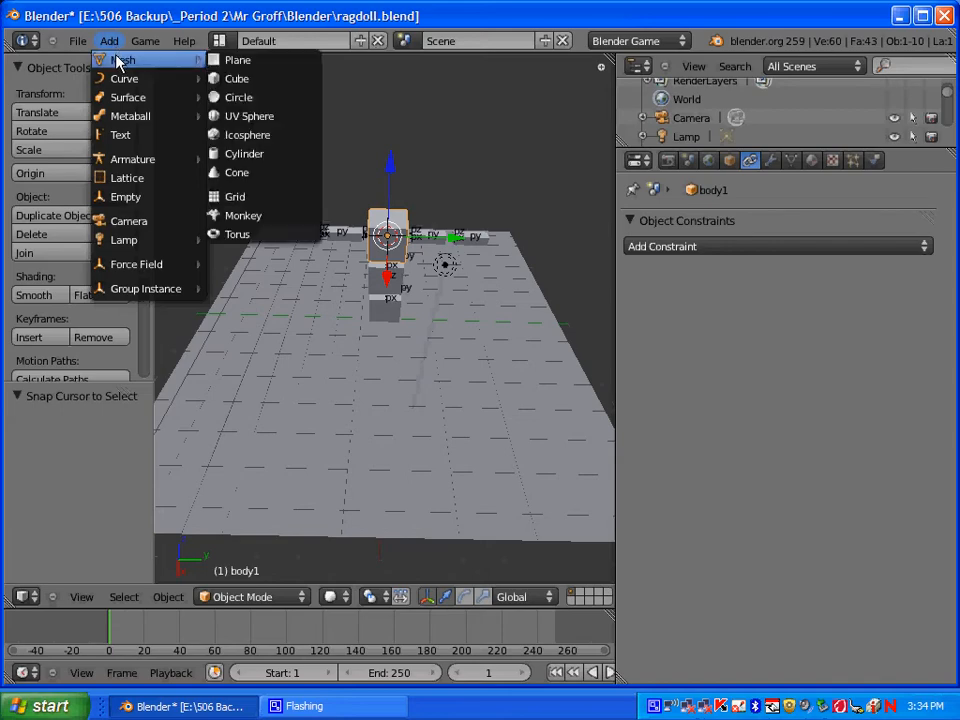
left_click(248, 116)
- Raise the sphere about 1.661 along Z above body1, plus a further nudge of about 0.054
key("g")
key("z")
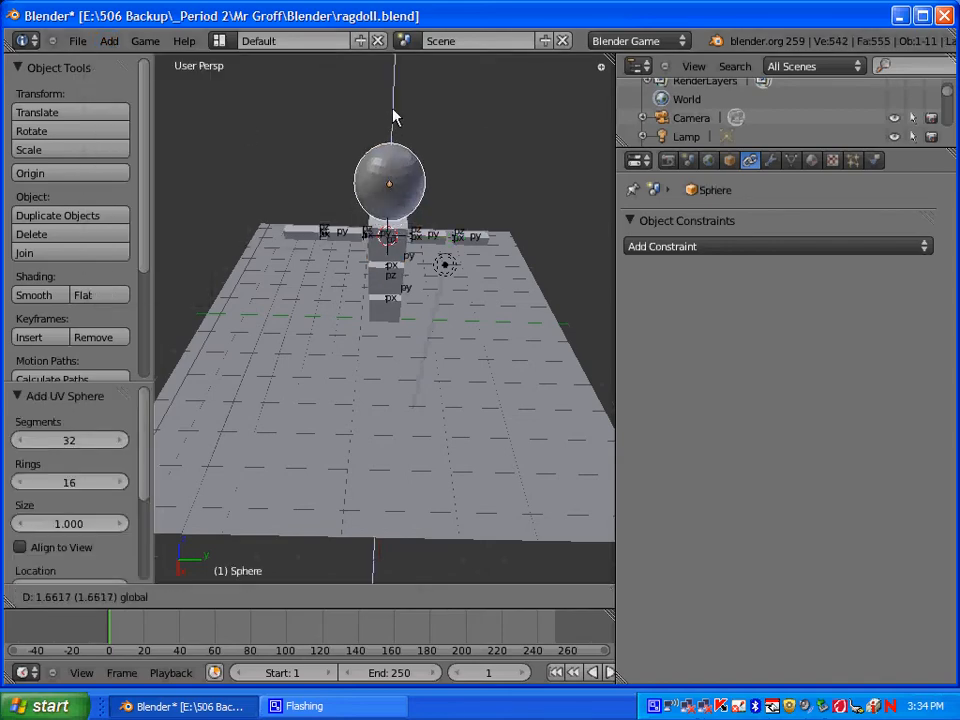
left_click(392, 117)
middle_click_drag(399, 272, 392, 214)
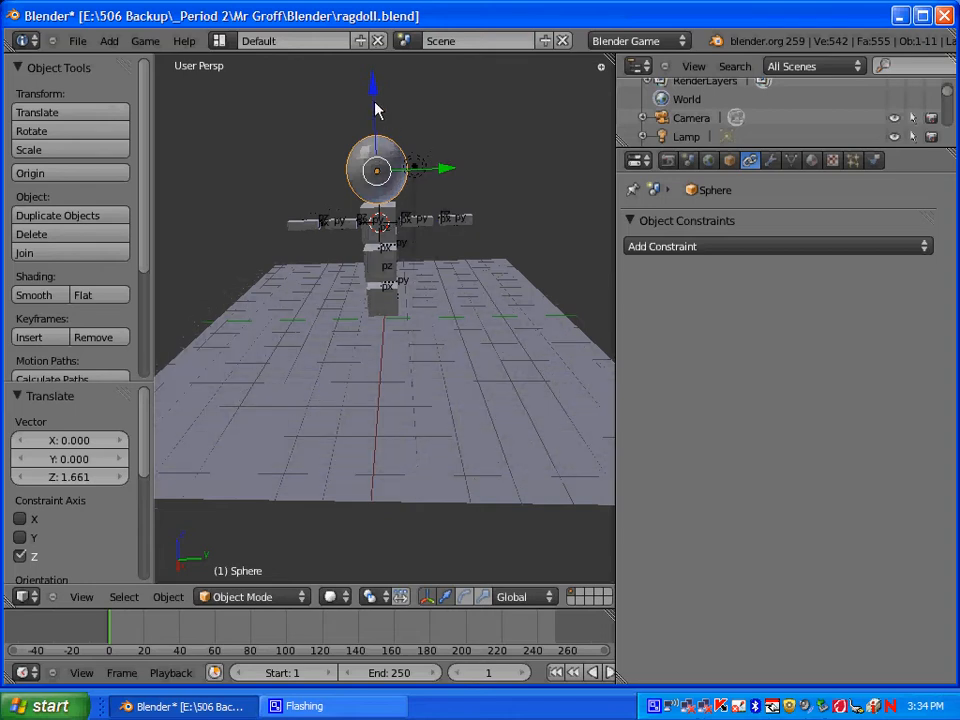
left_click_drag(376, 110, 376, 95)
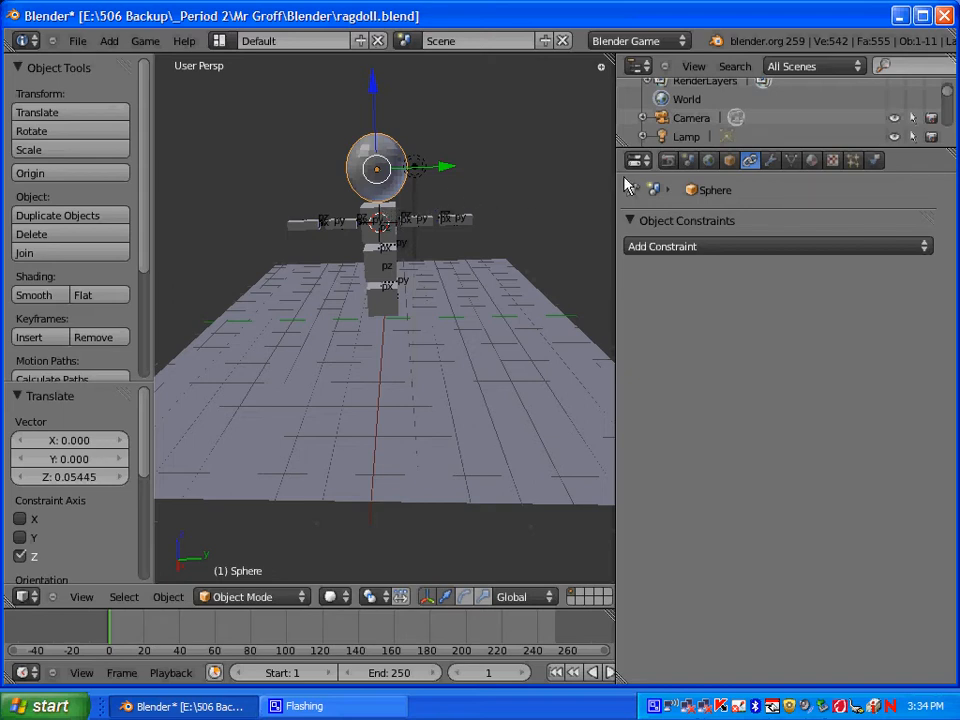
- Rename the sphere as head
left_click(729, 161)
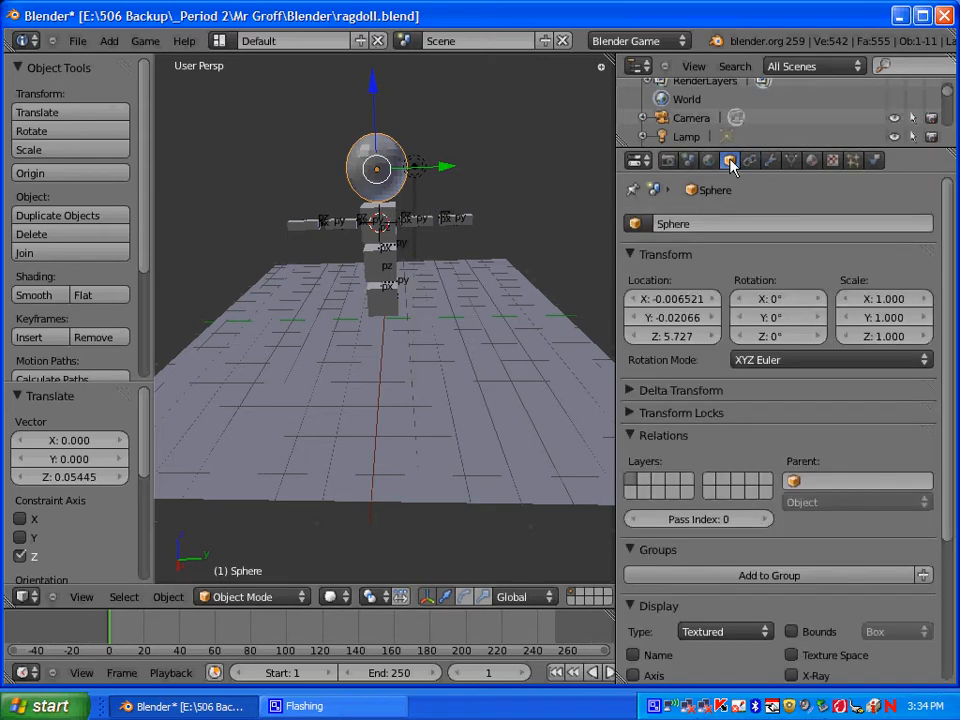
type("he")
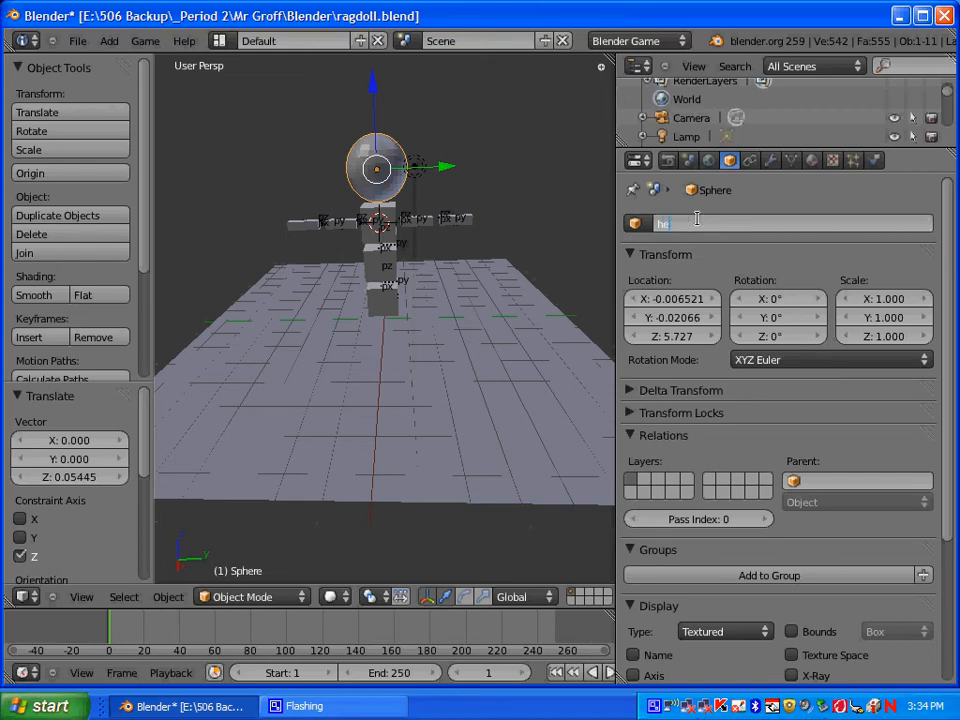
type("ad")
key("Return")
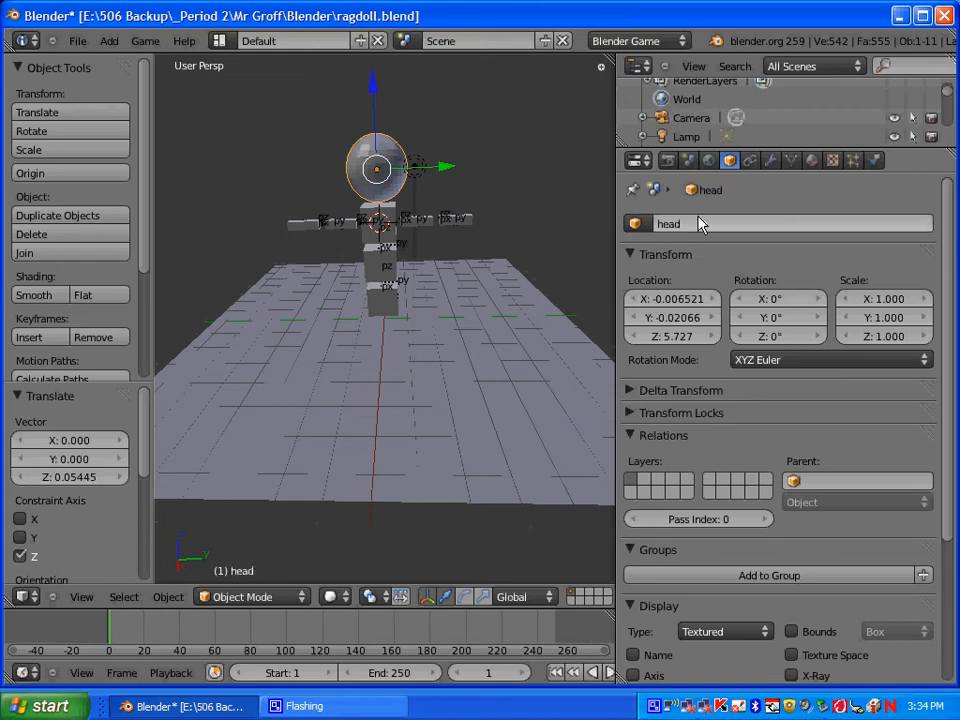
- Set the head's physics type to Rigid Body and enable Actor
left_click(873, 161)
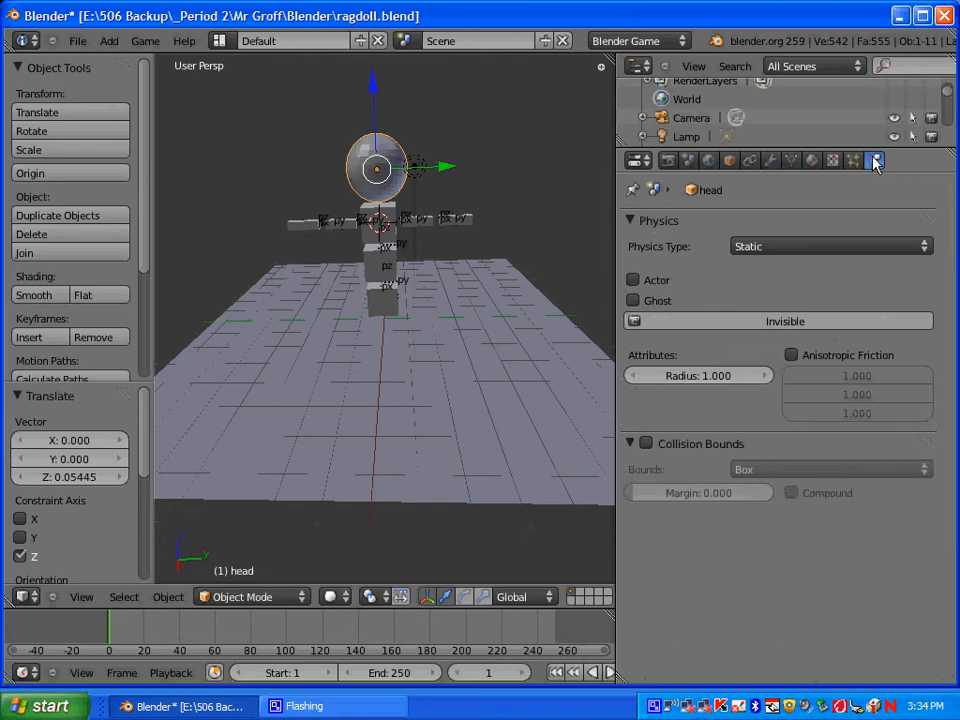
left_click(798, 248)
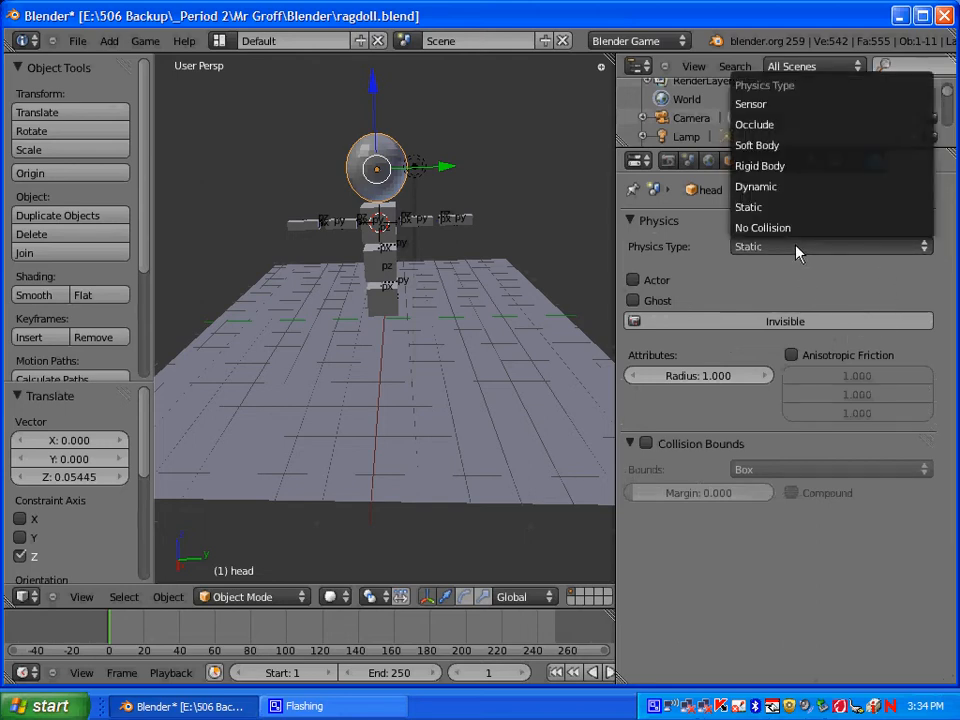
left_click(787, 167)
left_click(634, 281)
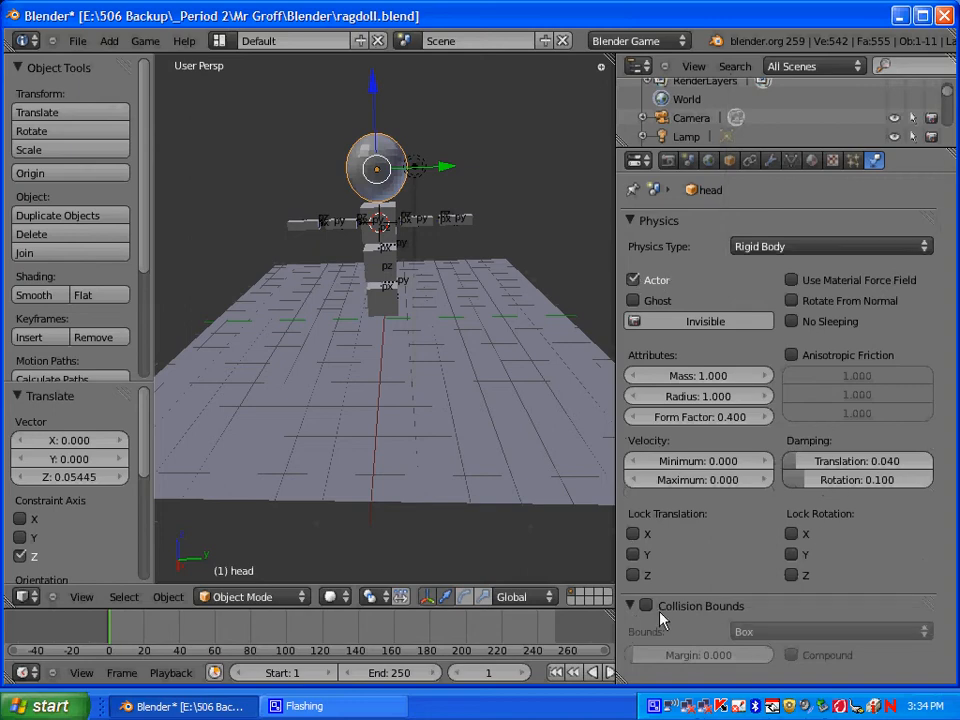
- Add a Rigid Body Joint constraint to the head with body1 as its target
left_click(750, 162)
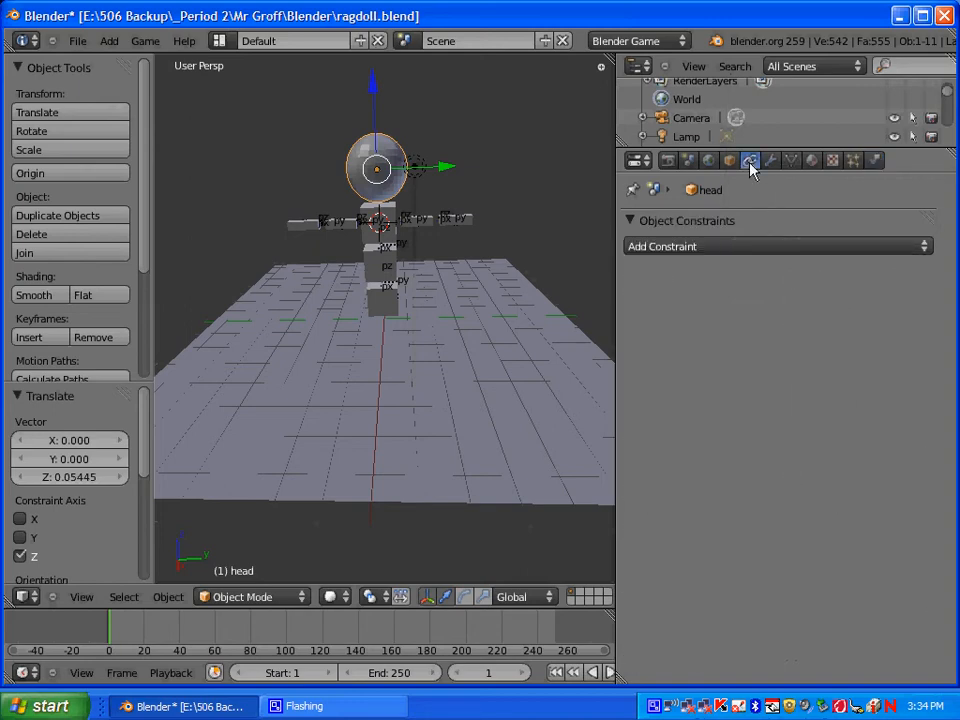
left_click(651, 249)
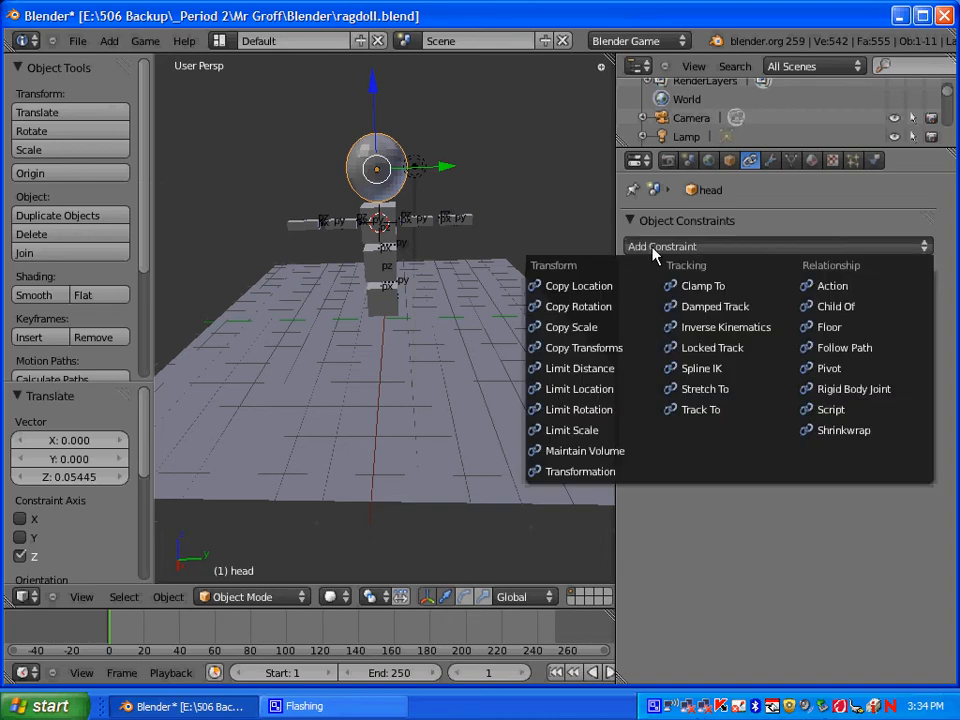
left_click(858, 397)
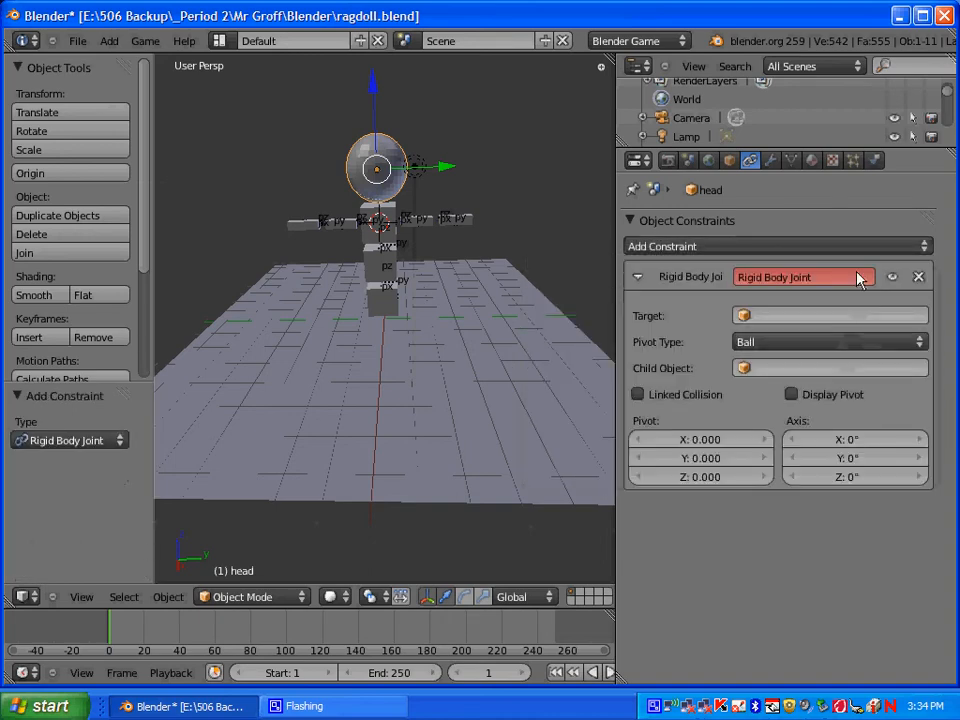
left_click(779, 318)
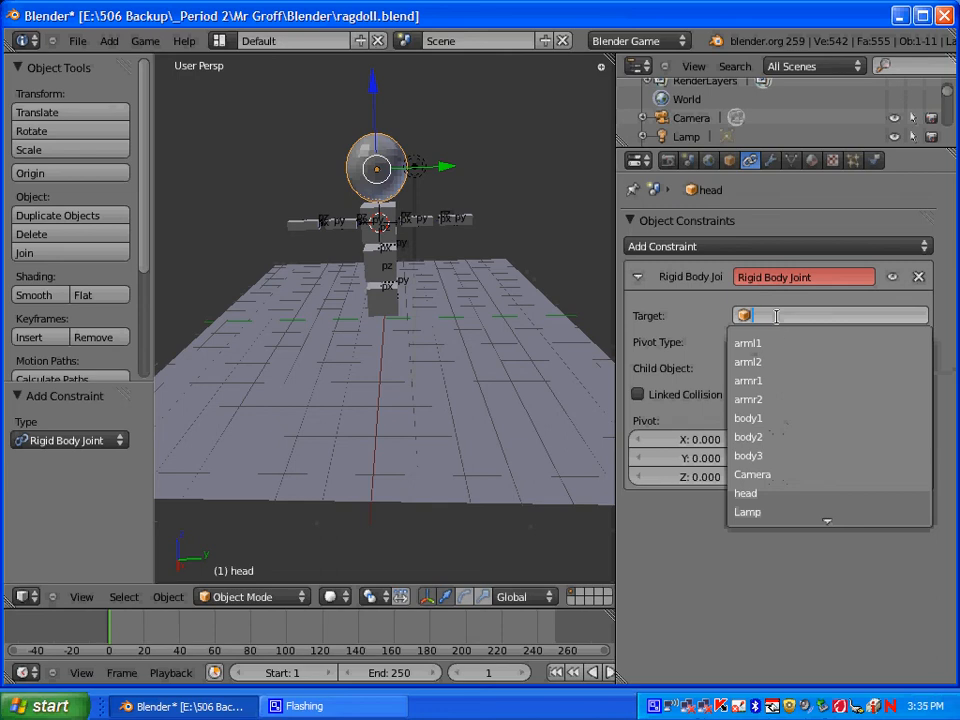
left_click(777, 418)
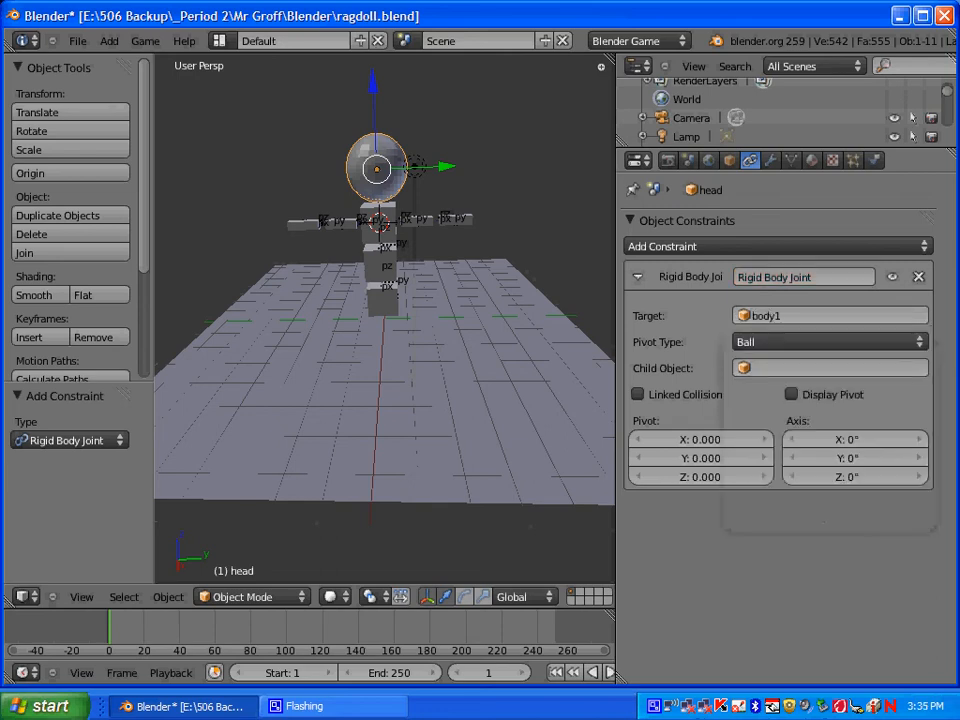
- Choose Ball as the head joint's pivot type and enable Display Pivot
left_click(782, 342)
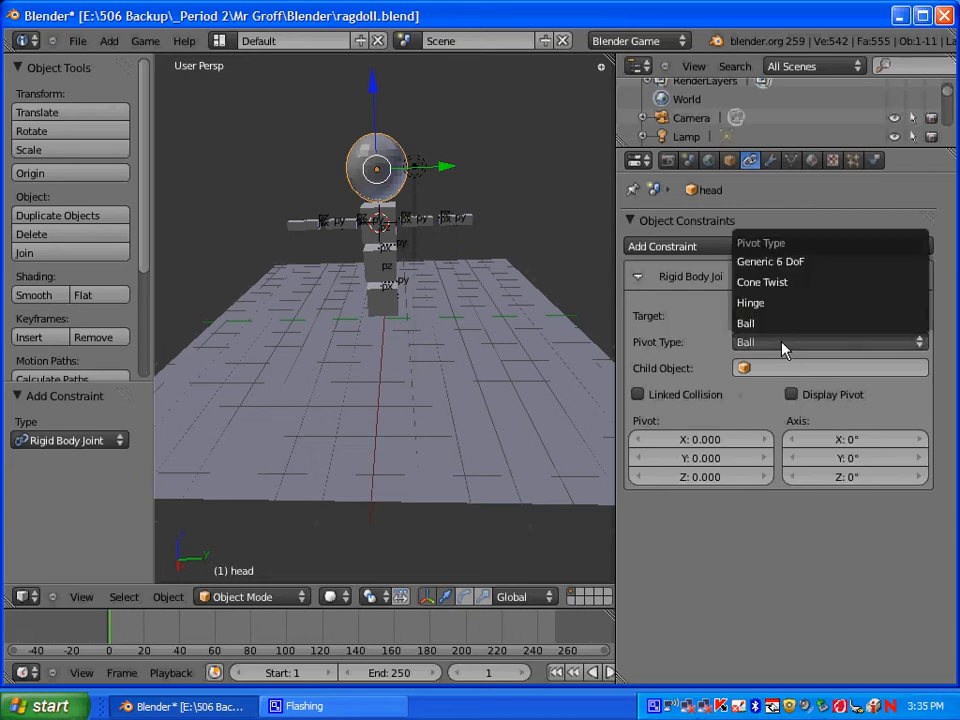
left_click(784, 328)
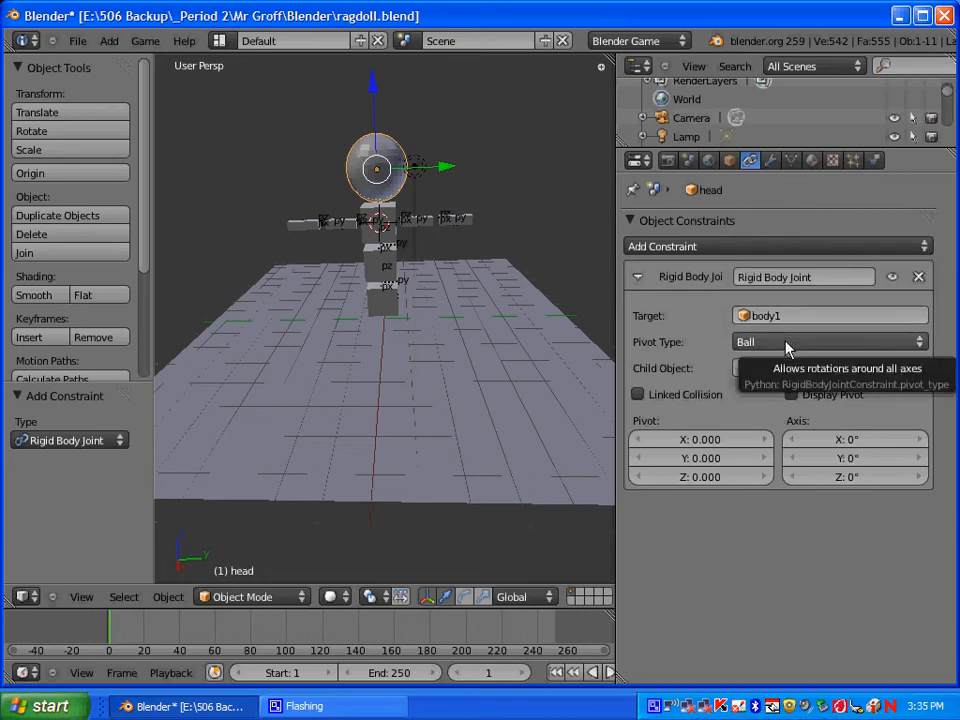
left_click(791, 395)
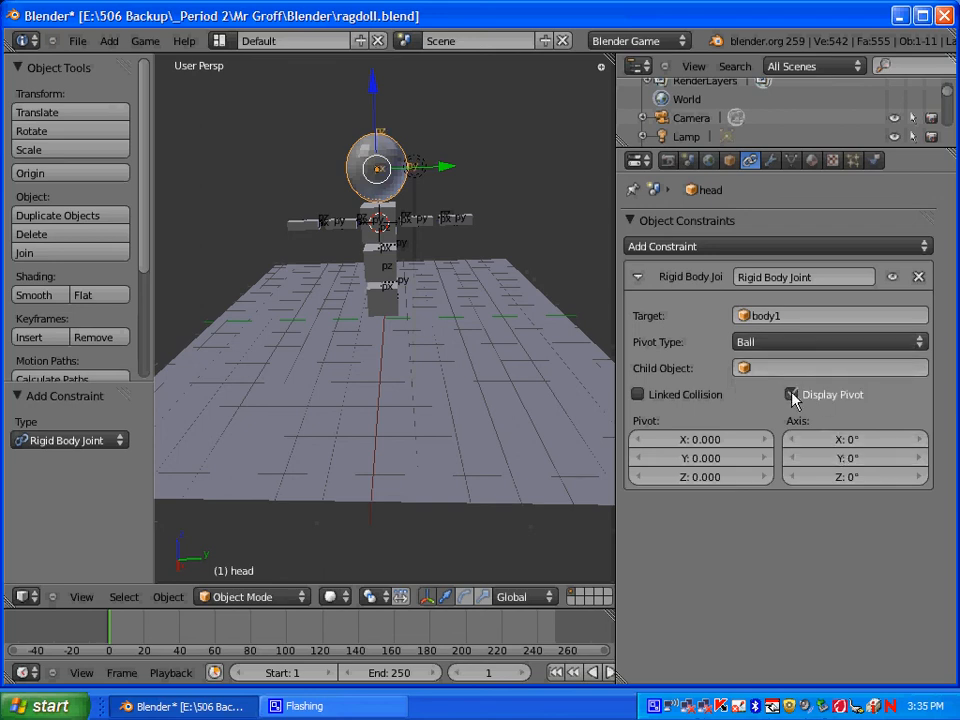
- Set the Y pivot of the head's rigid body joint to -1
left_click(708, 457)
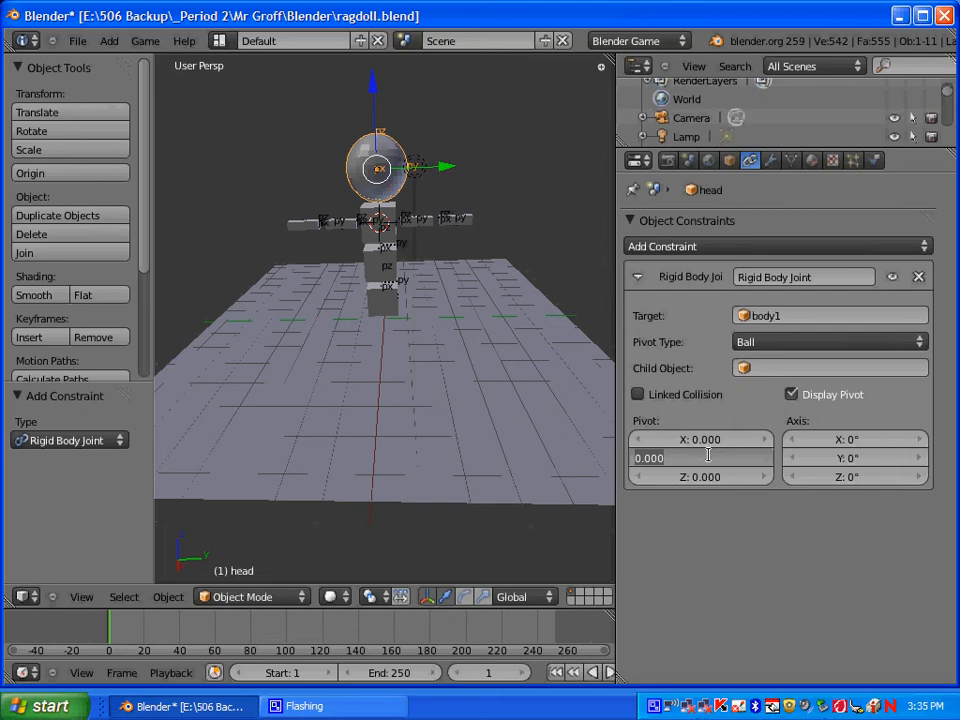
key("BackSpace")
type("-1")
key("Return")
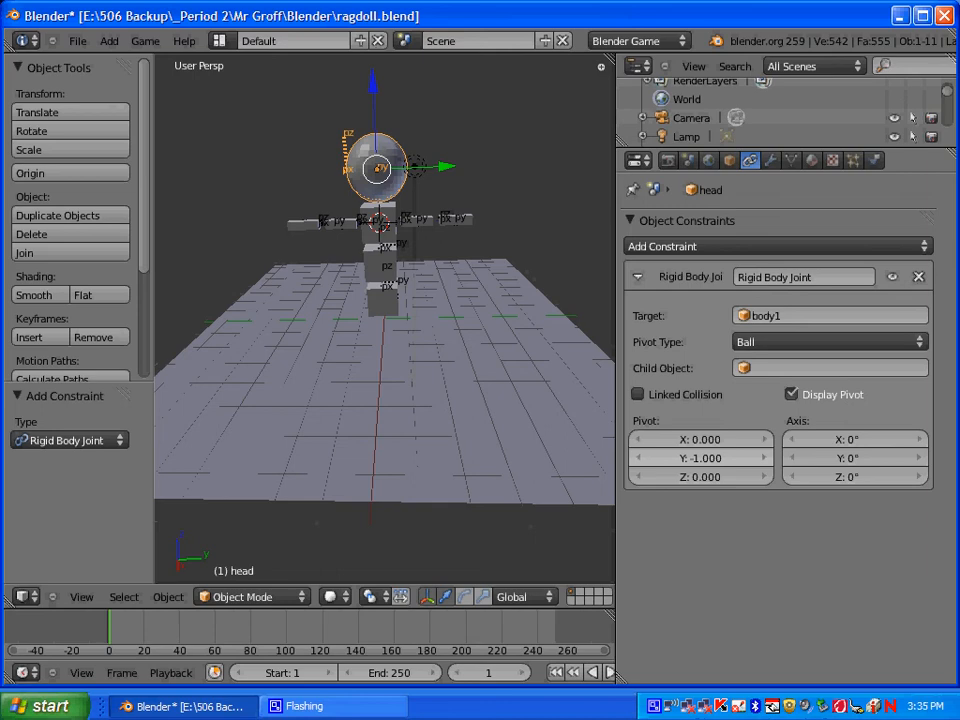
- Set the Z pivot of the head's rigid body joint to -1
left_click(704, 459)
left_click(701, 484)
left_click(700, 477)
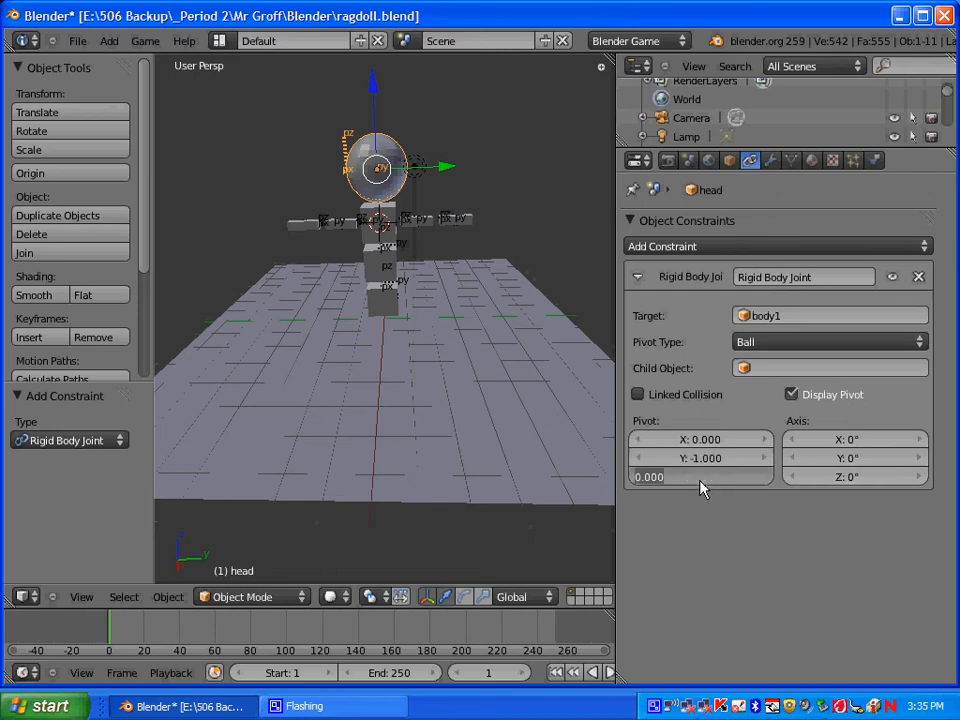
type("-1")
key("Return")
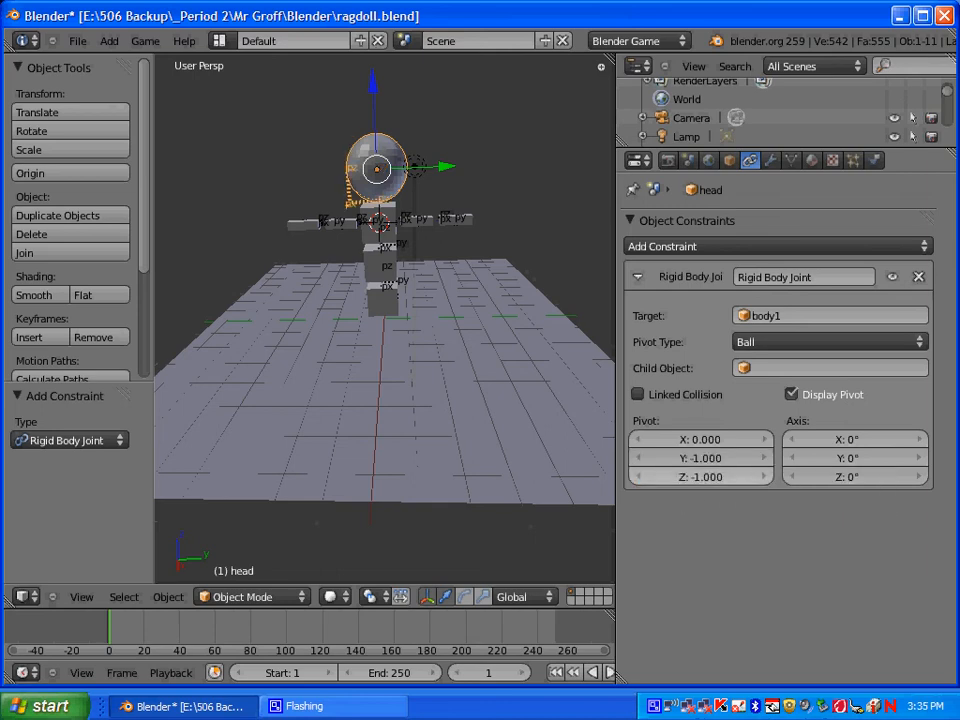
- Reset the Y pivot of the head's rigid body joint to 0
left_click(712, 457)
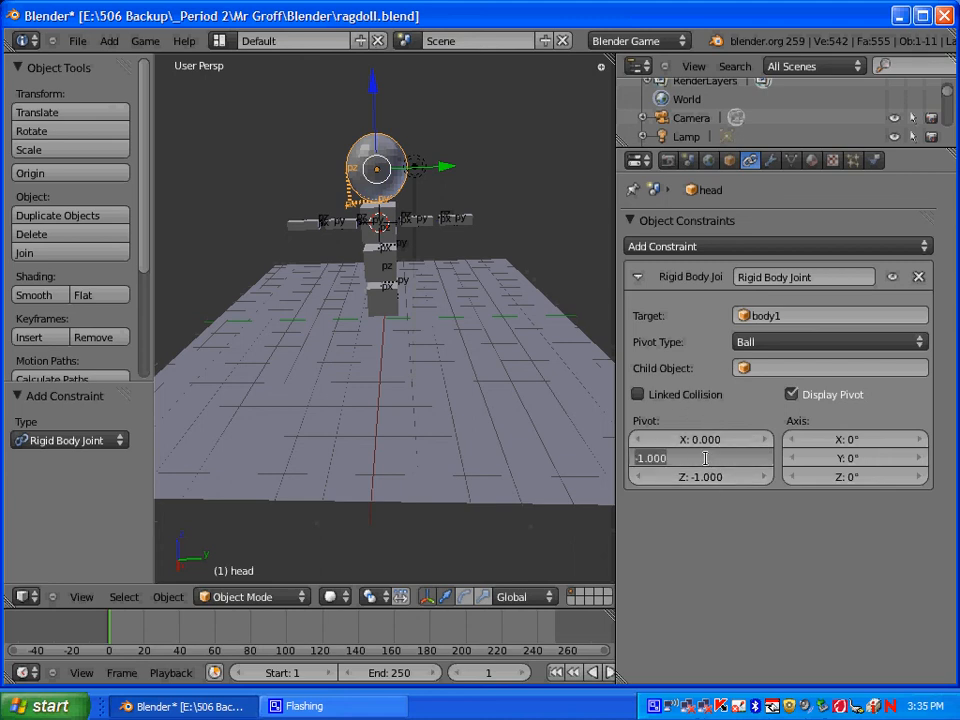
type("0")
key("Return")
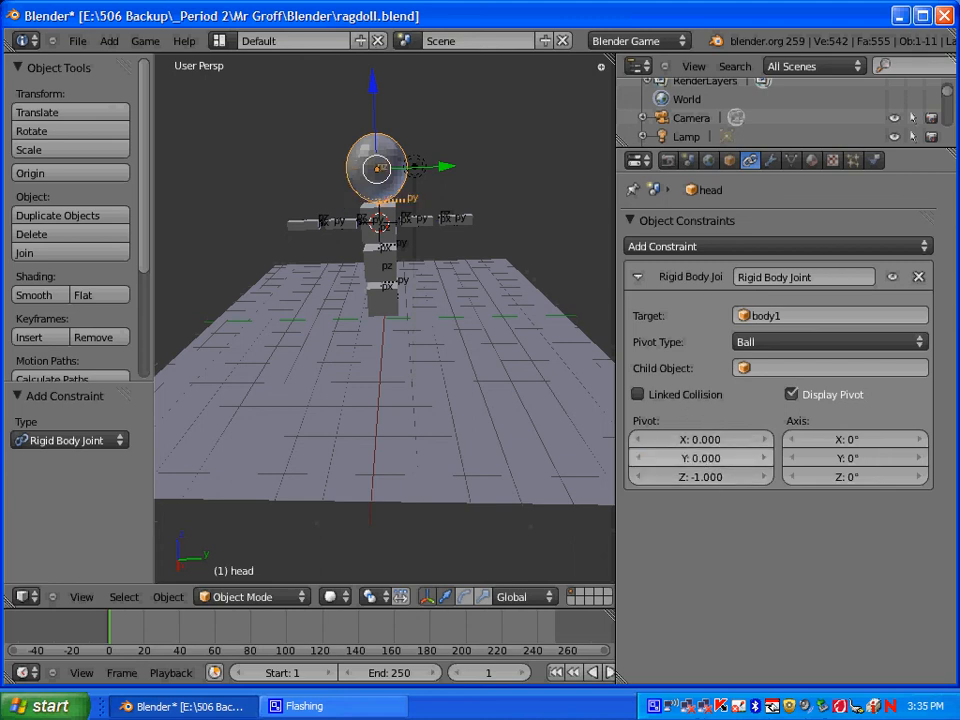
- Check the head joint's pivot against the body blocks and save the ragdoll file
scroll(380, 240, "up", 2)
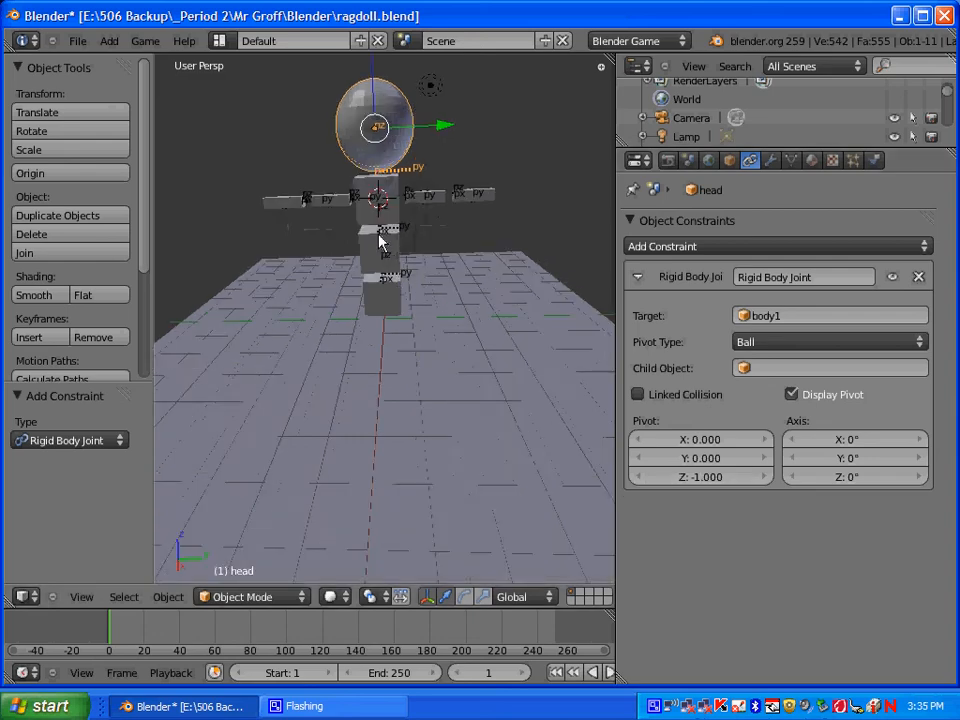
scroll(390, 90, "up", 4)
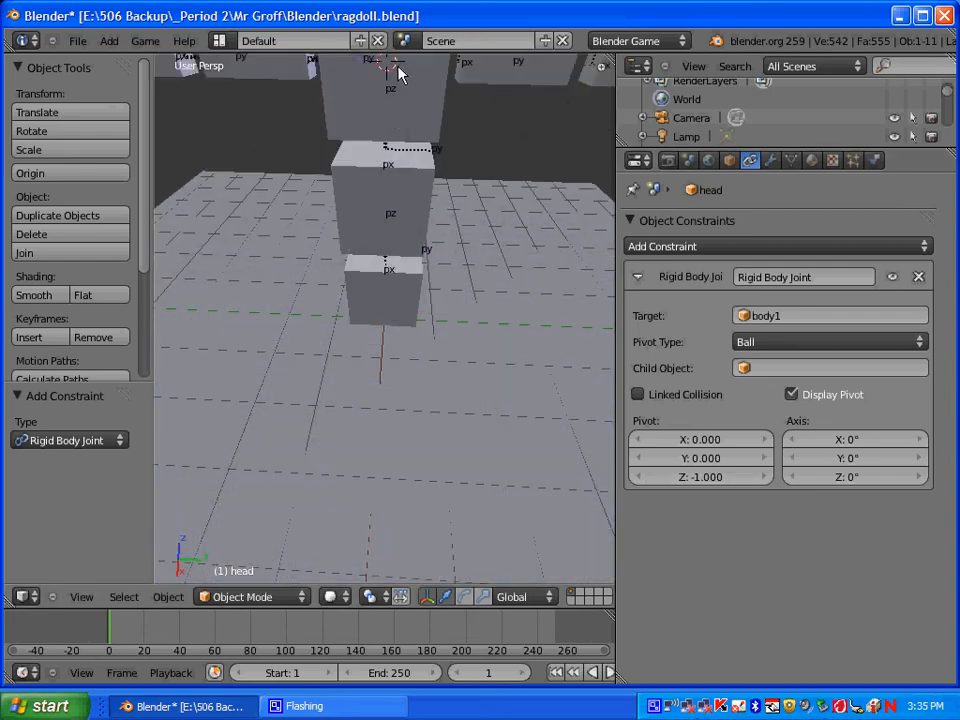
scroll(398, 73, "down", 4)
scroll(390, 160, "up", 1)
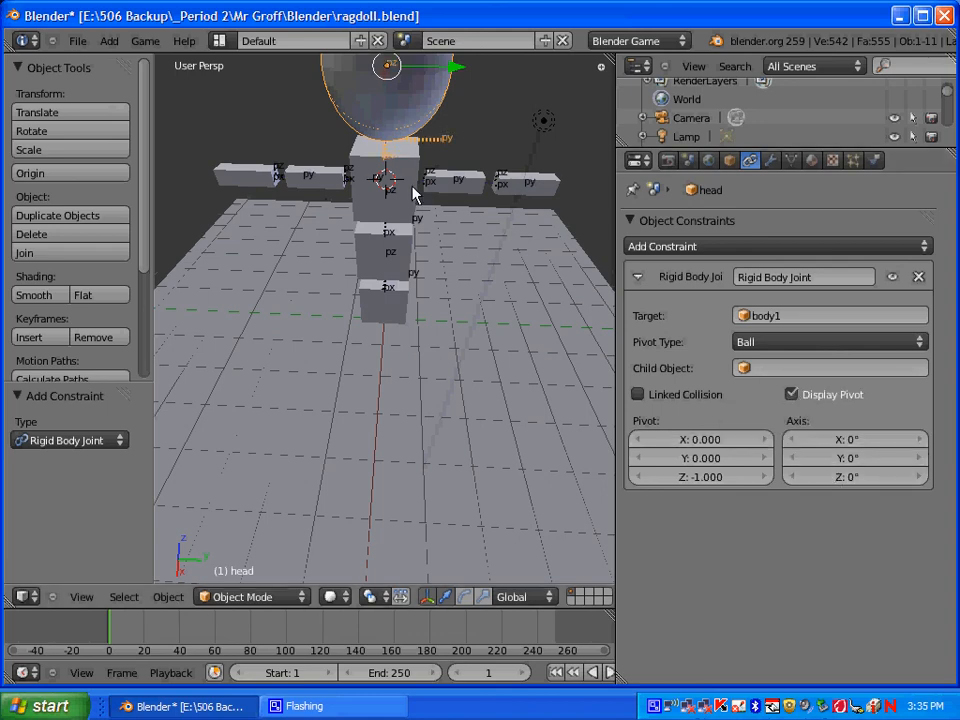
scroll(480, 317, "down", 2)
middle_click_drag(435, 375, 449, 312)
left_click(77, 45)
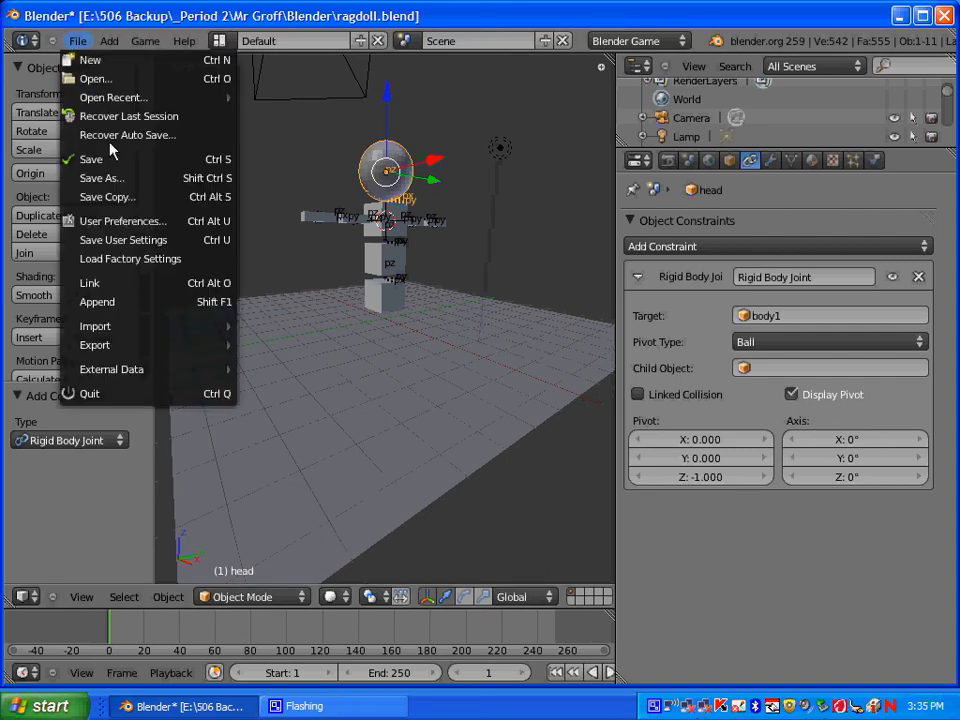
left_click(124, 156)
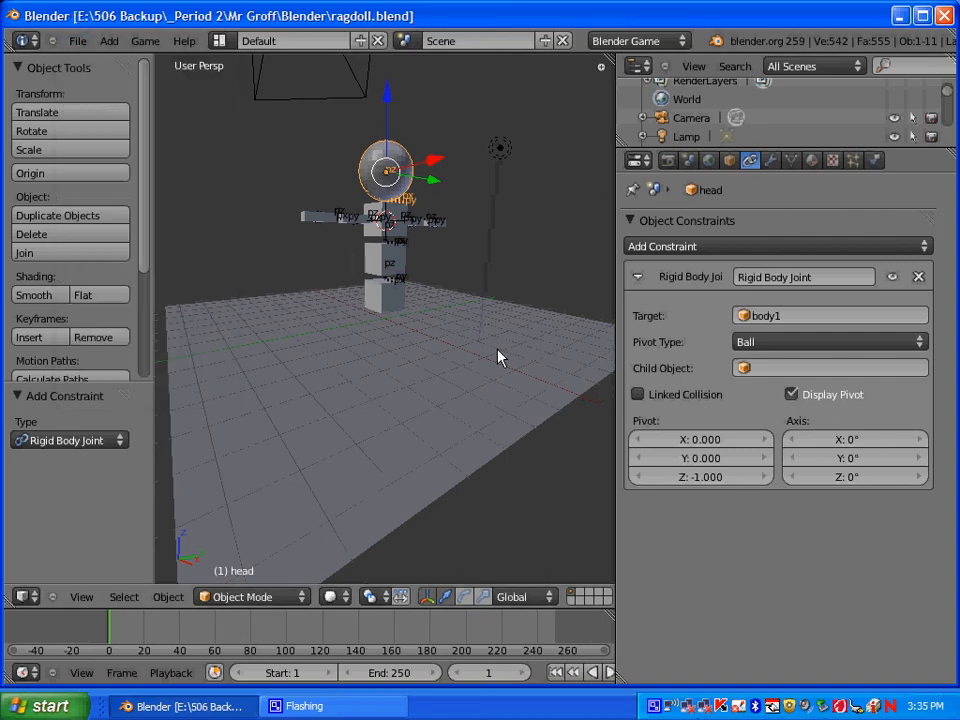
- Run the game engine to test the ragdoll, and exit back to the scene
key("p")
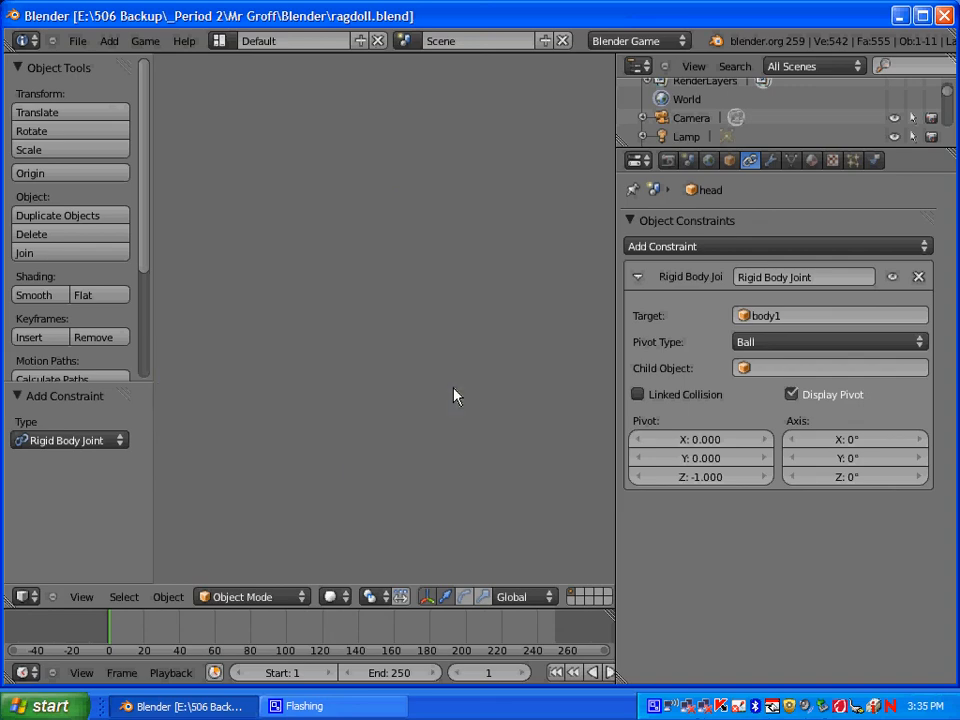
key("Escape")
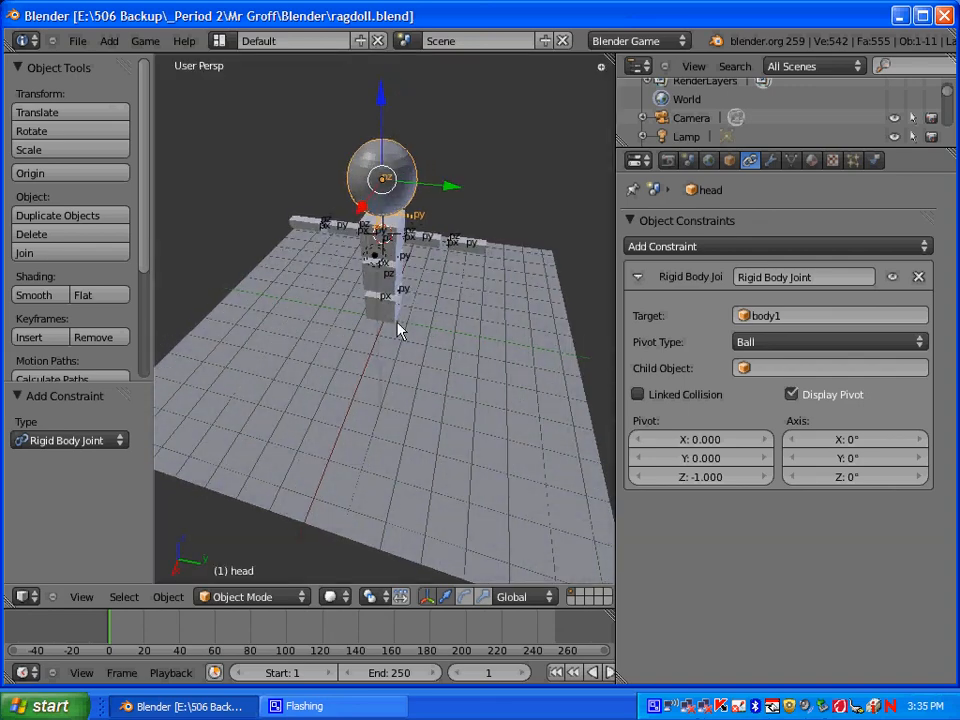
scroll(400, 330, "down", 3)
scroll(402, 340, "up", 5)
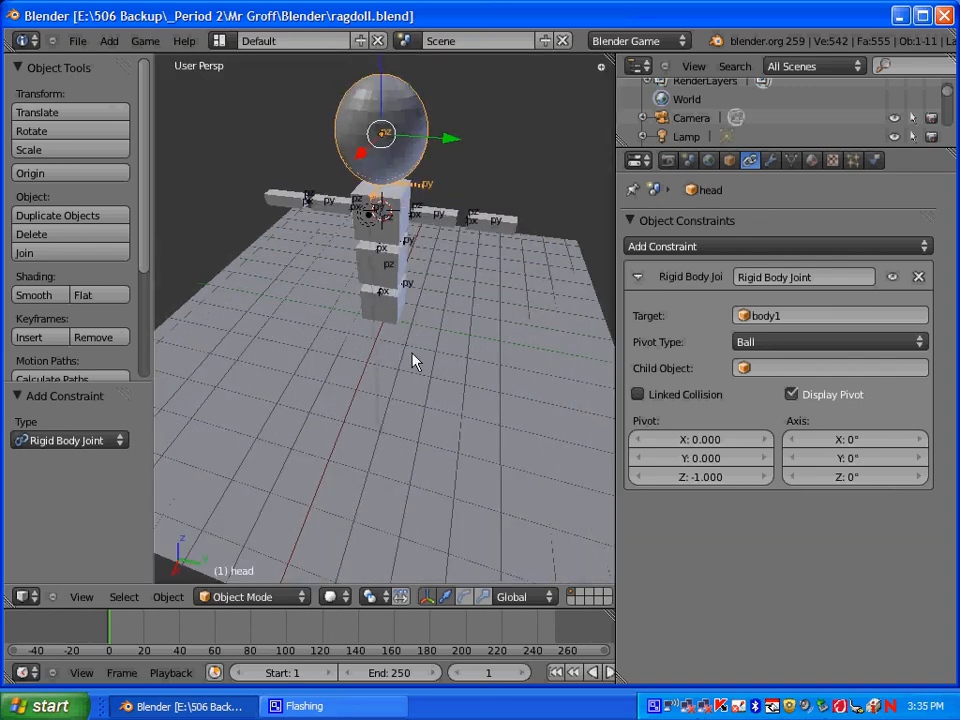
- Save ragdoll.blend once more after the game test
left_click(77, 40)
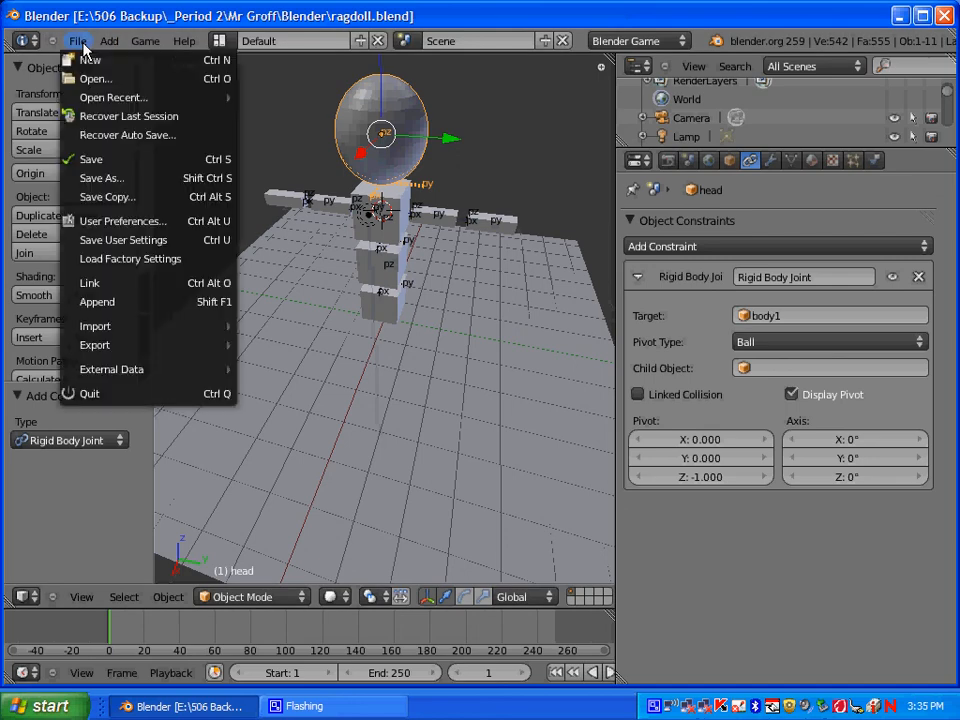
left_click(106, 165)
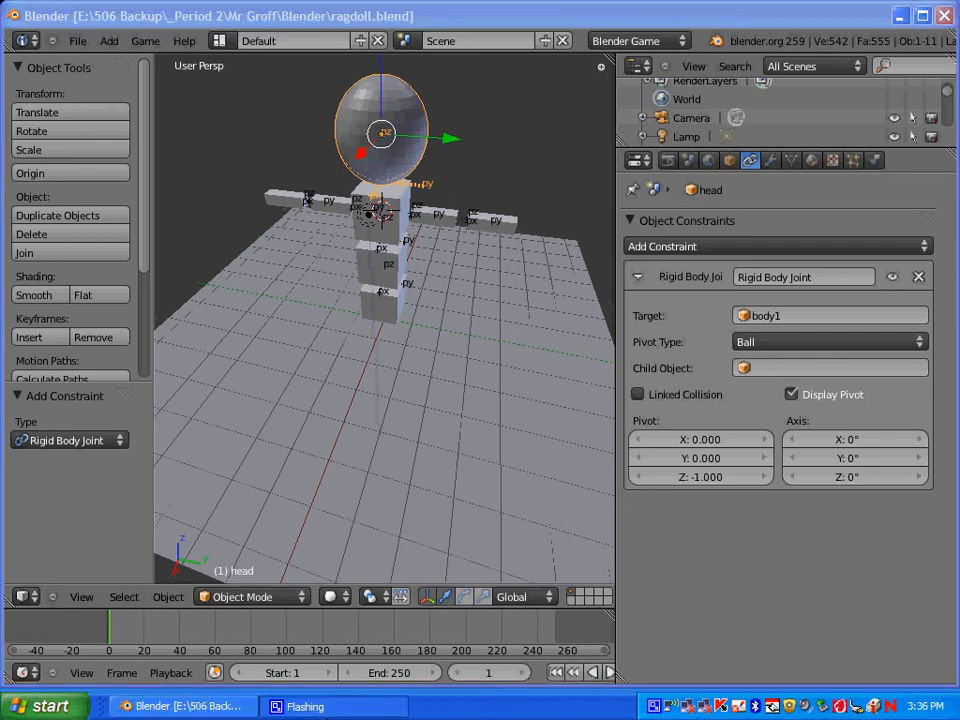
left_click(655, 707)
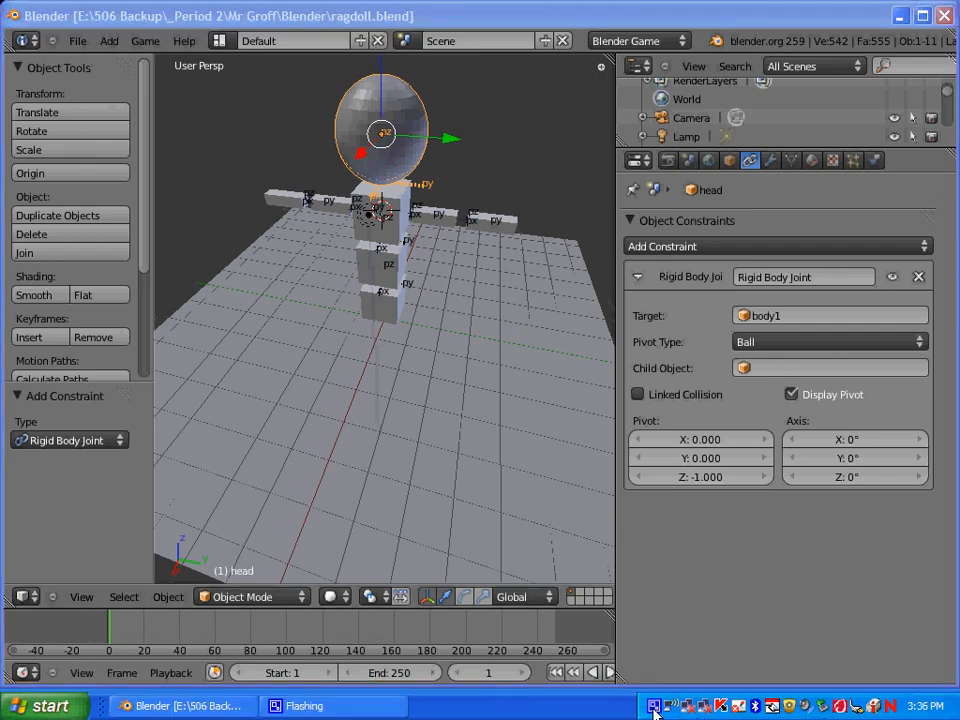